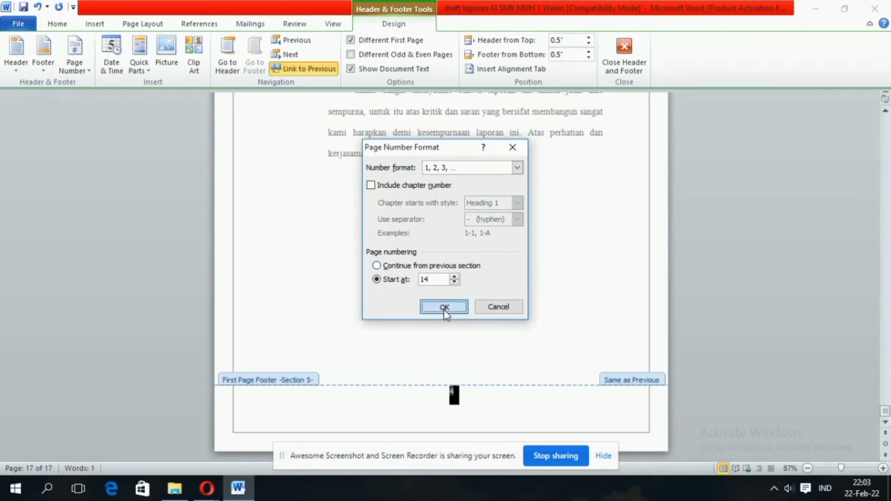
# Format the page number in the last page's footer as bold Times New Roman, size 12.
pyautogui.click(624, 55)
pyautogui.scroll(-5, 585, 367)
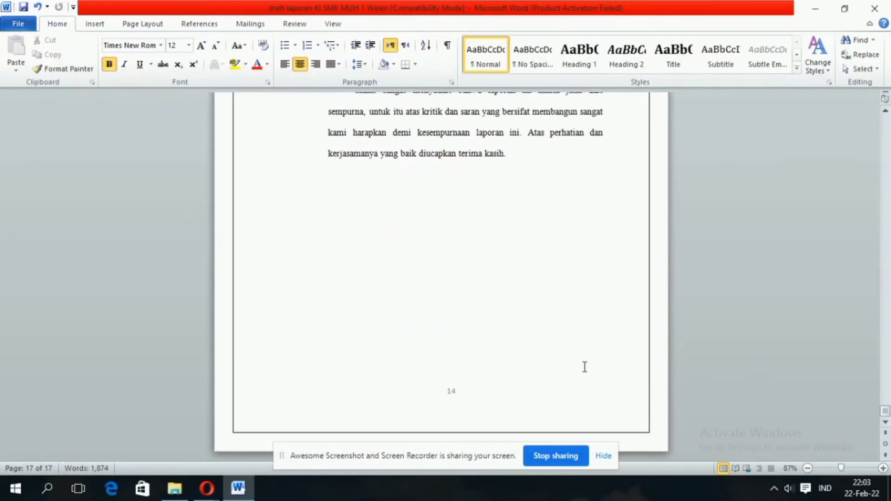
pyautogui.doubleClick(461, 397)
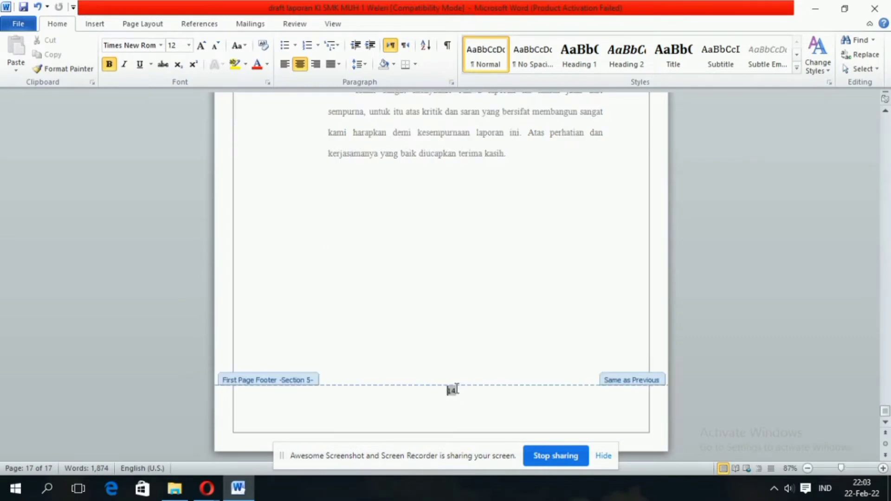
pyautogui.doubleClick(453, 394)
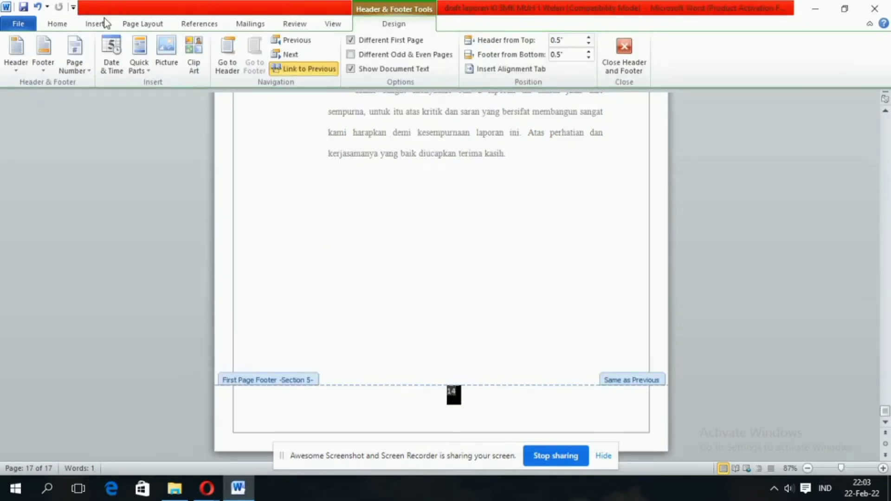
pyautogui.click(55, 24)
pyautogui.click(161, 45)
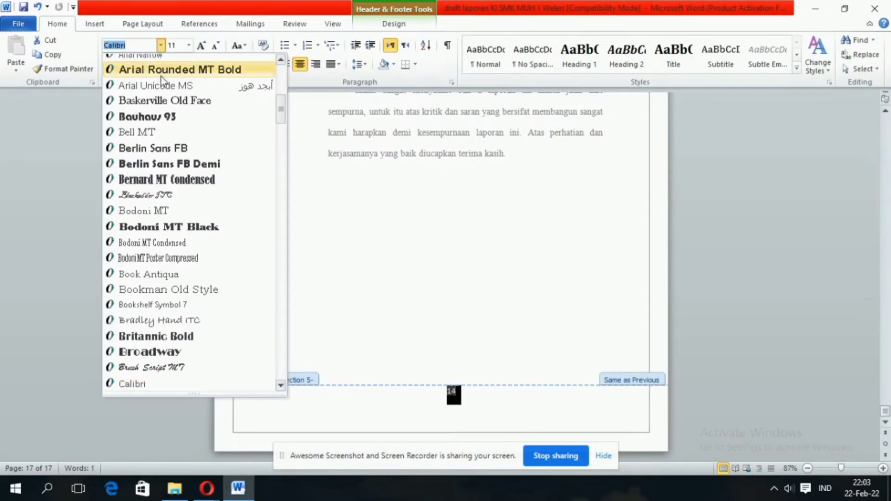
pyautogui.scroll(7, 272, 78)
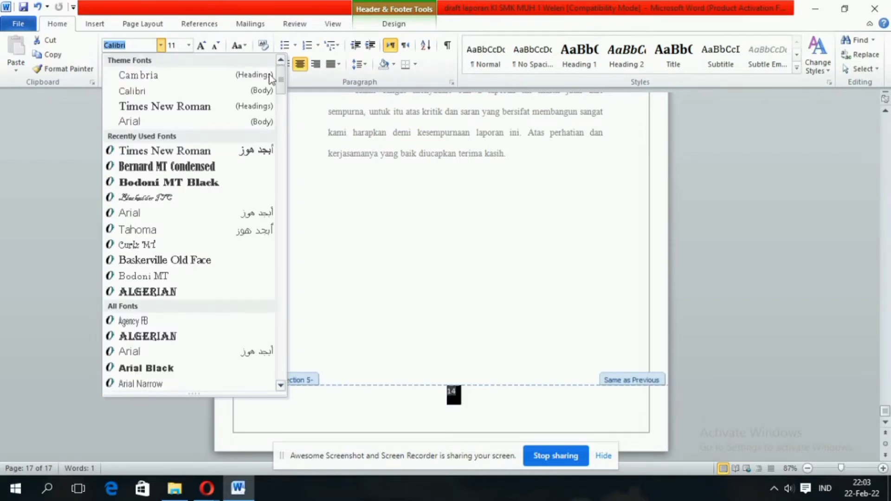
pyautogui.click(229, 107)
pyautogui.click(188, 45)
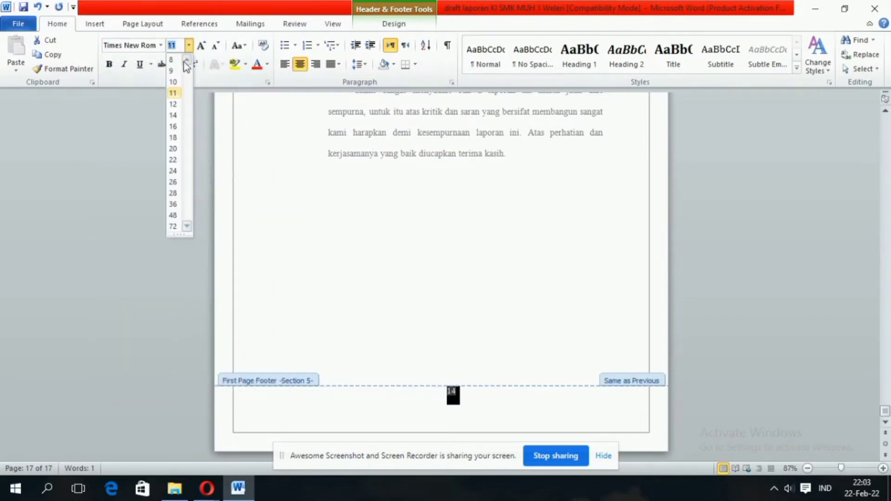
pyautogui.click(176, 104)
pyautogui.click(109, 64)
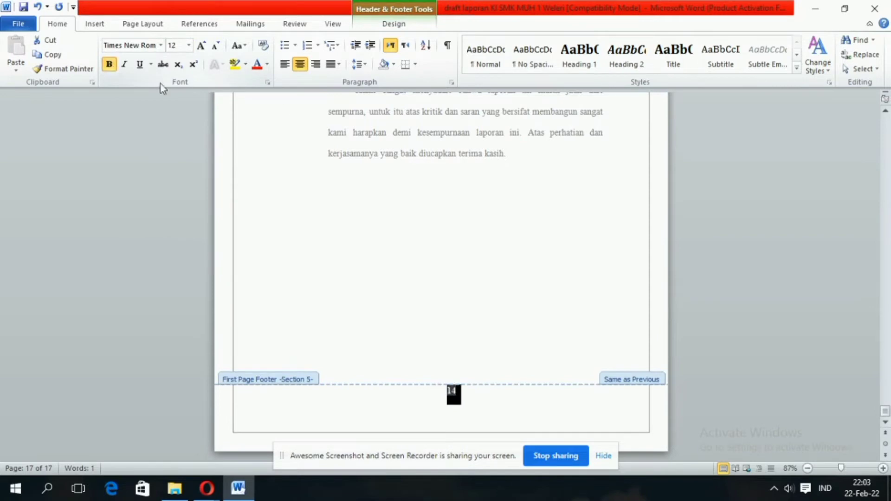
# Format the page number in the Section 4 header as bold Times New Roman, size 12.
pyautogui.moveTo(885, 413); pyautogui.dragTo(873, 381)
pyautogui.doubleClick(598, 380)
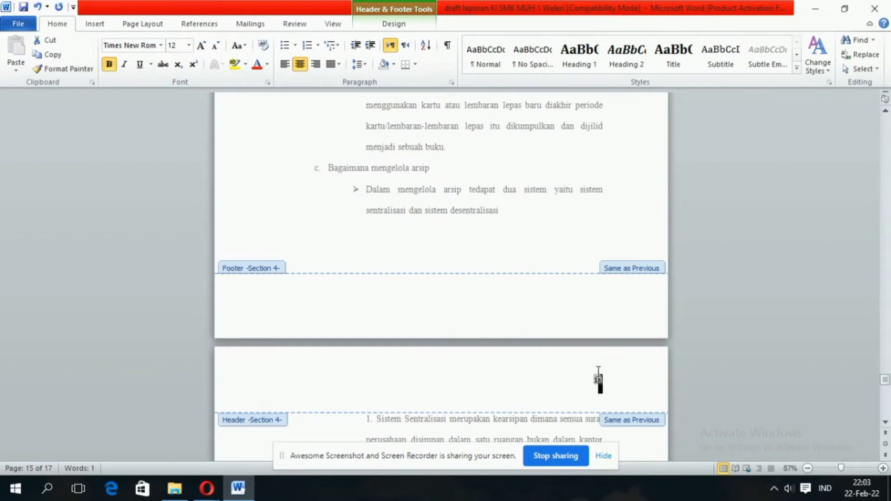
pyautogui.click(160, 45)
pyautogui.moveTo(282, 111); pyautogui.dragTo(288, 75)
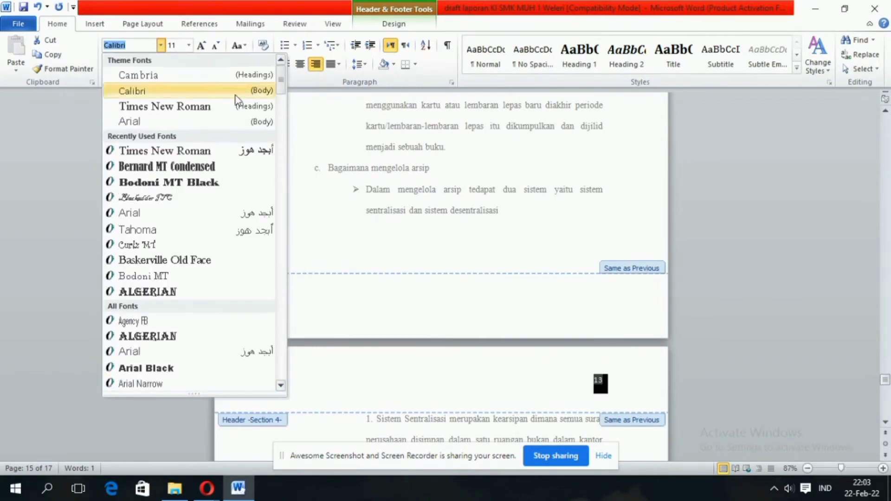
pyautogui.click(222, 102)
pyautogui.click(189, 46)
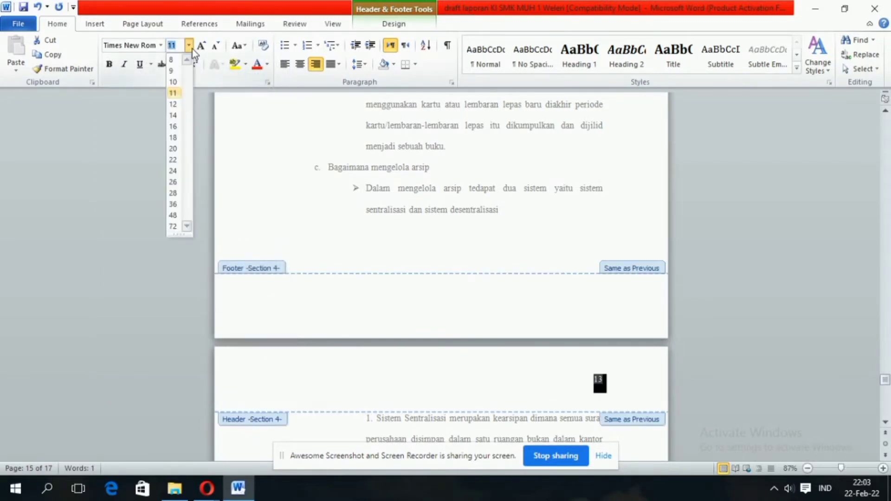
pyautogui.click(175, 105)
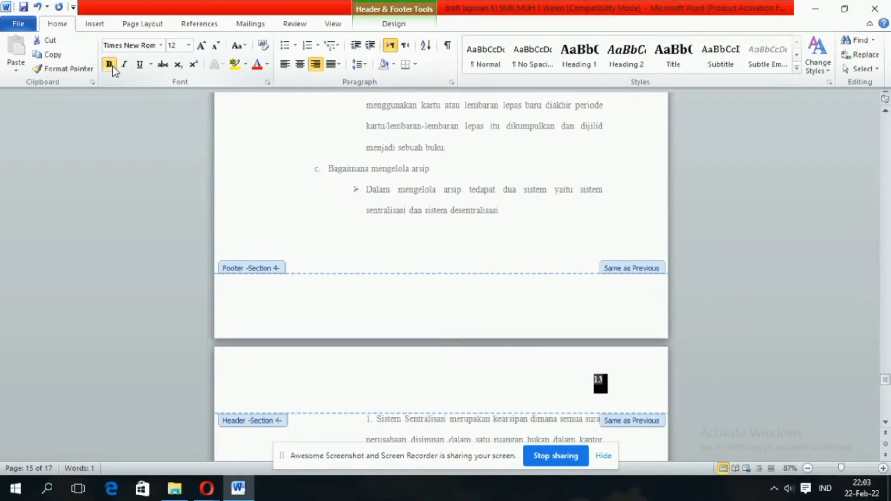
# Leave header and footer editing and return to the document body.
pyautogui.moveTo(889, 392); pyautogui.dragTo(885, 96)
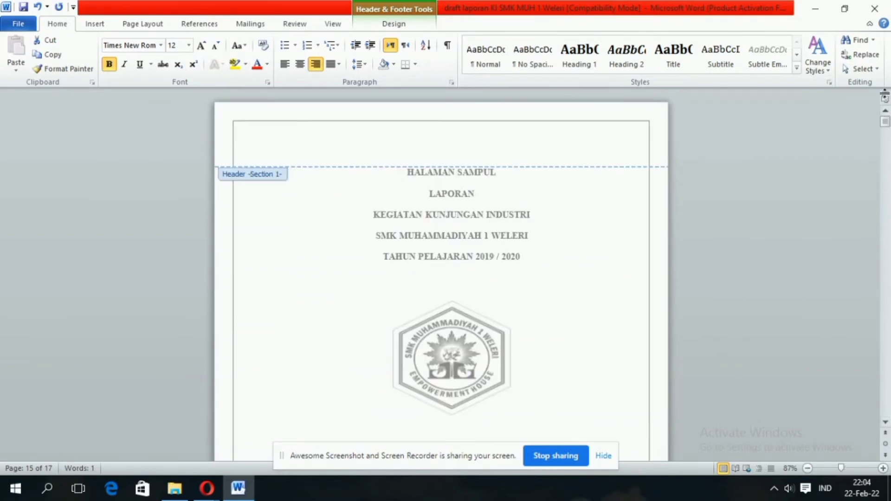
pyautogui.click(394, 23)
pyautogui.click(617, 52)
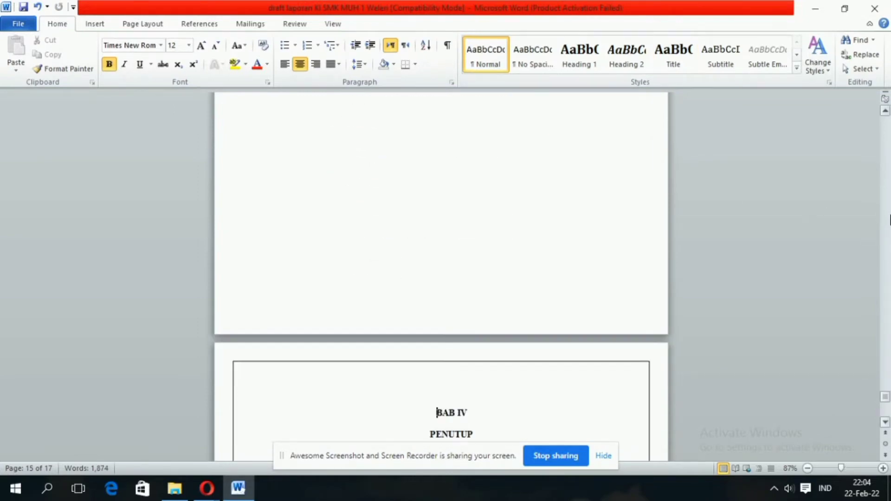
# Check the page numbers on the cover, the front matter and the first pages of the body text.
pyautogui.moveTo(884, 398); pyautogui.dragTo(867, 98)
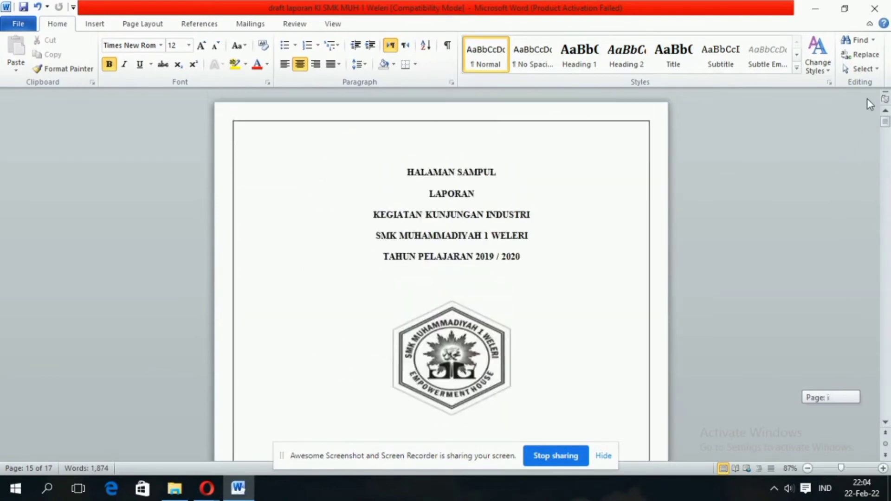
pyautogui.scroll(-8, 609, 299)
pyautogui.click(614, 310)
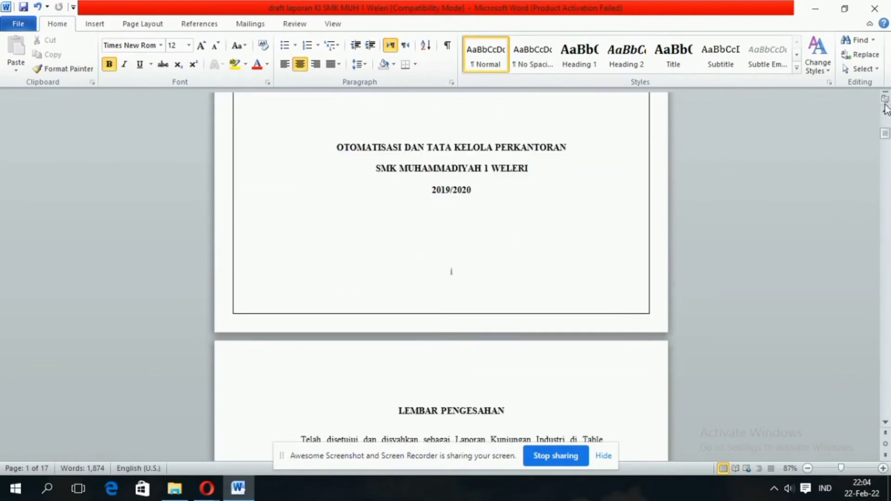
pyautogui.moveTo(886, 135); pyautogui.dragTo(890, 185)
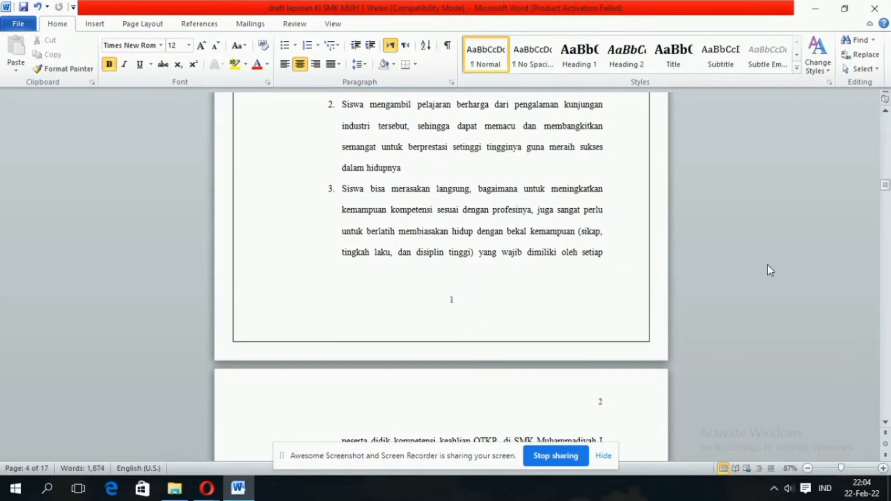
pyautogui.scroll(-8, 770, 266)
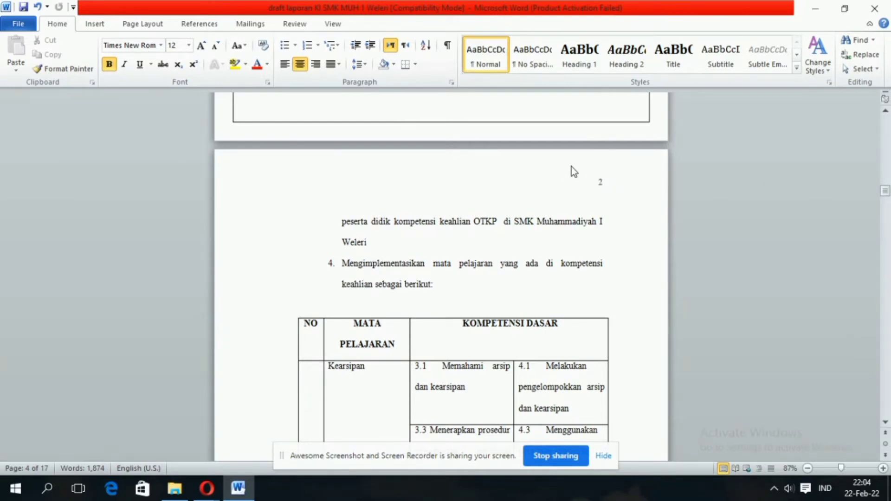
pyautogui.moveTo(886, 191); pyautogui.dragTo(856, 112)
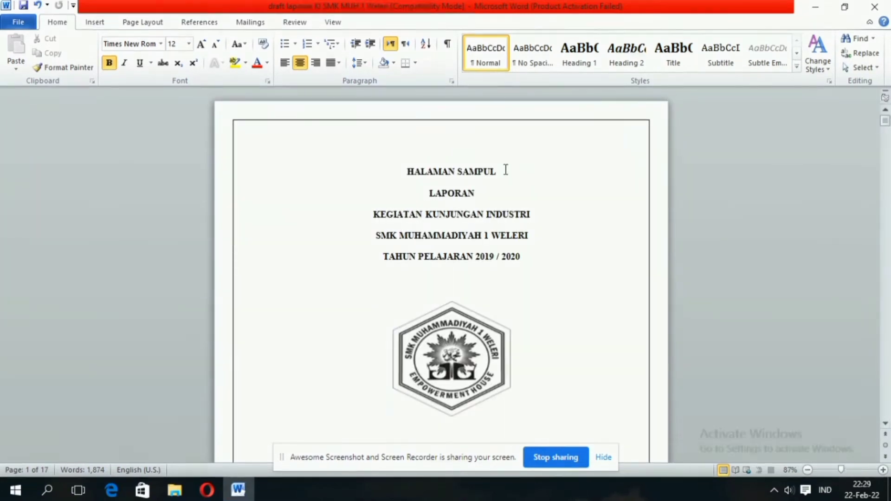
# Insert a page break below the closing paragraph of the preface on page iii.
pyautogui.scroll(-4, 504, 170)
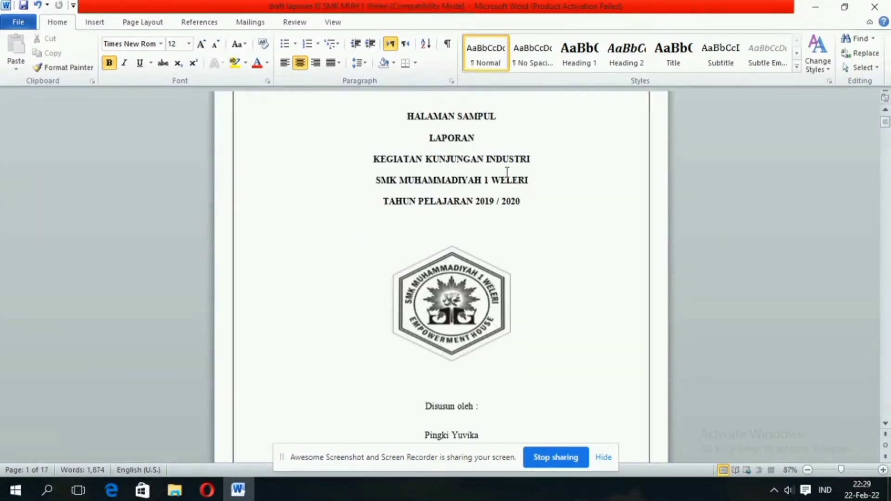
pyautogui.moveTo(889, 121); pyautogui.dragTo(890, 171)
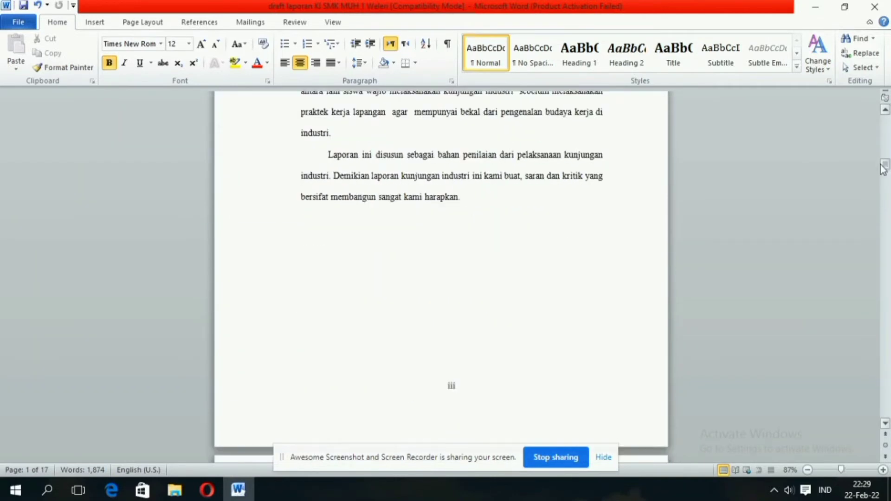
pyautogui.click(371, 274)
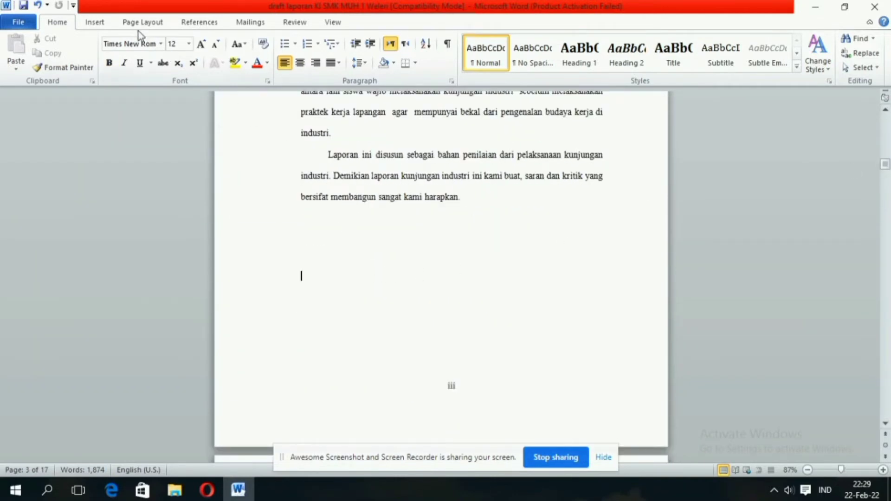
pyautogui.click(95, 22)
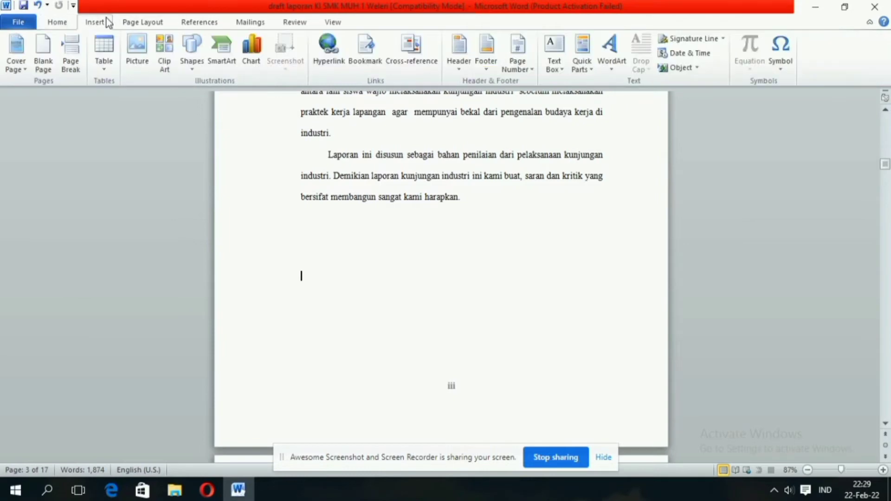
pyautogui.click(69, 65)
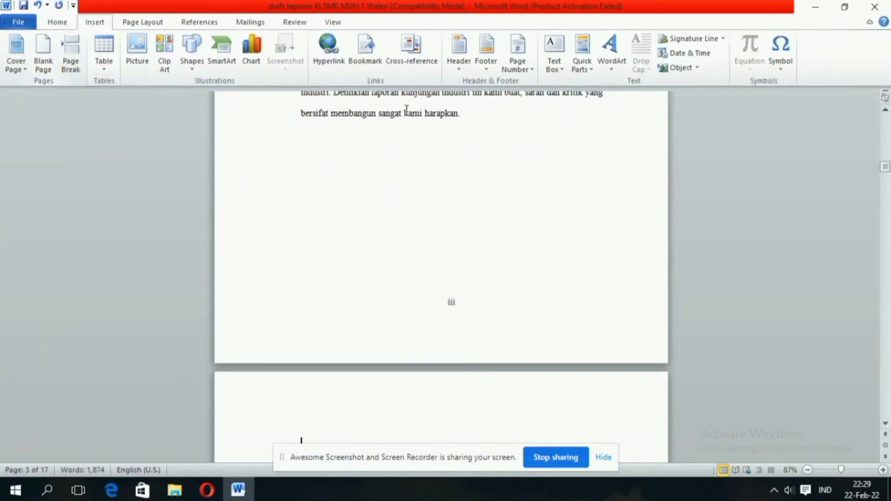
pyautogui.scroll(-8, 548, 195)
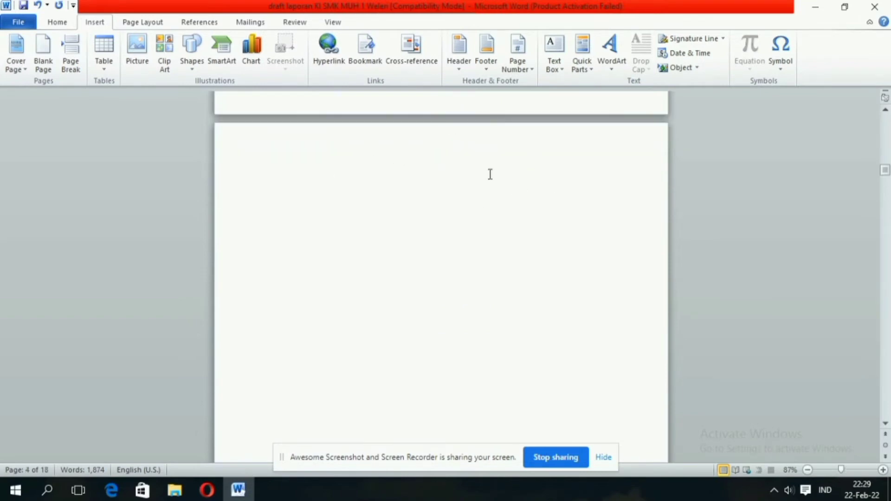
# Update the Heading 1 style to match the cover title HALAMAN SAMPUL.
pyautogui.moveTo(886, 170); pyautogui.dragTo(886, 120)
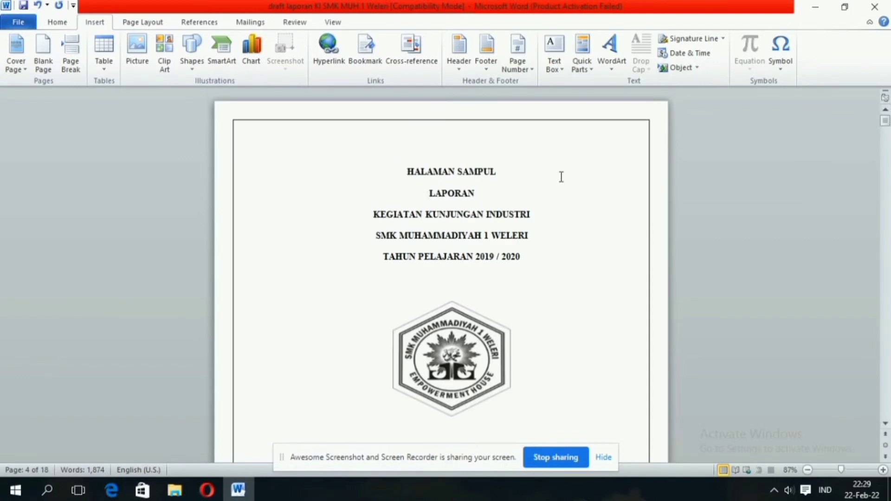
pyautogui.moveTo(499, 171); pyautogui.dragTo(411, 173)
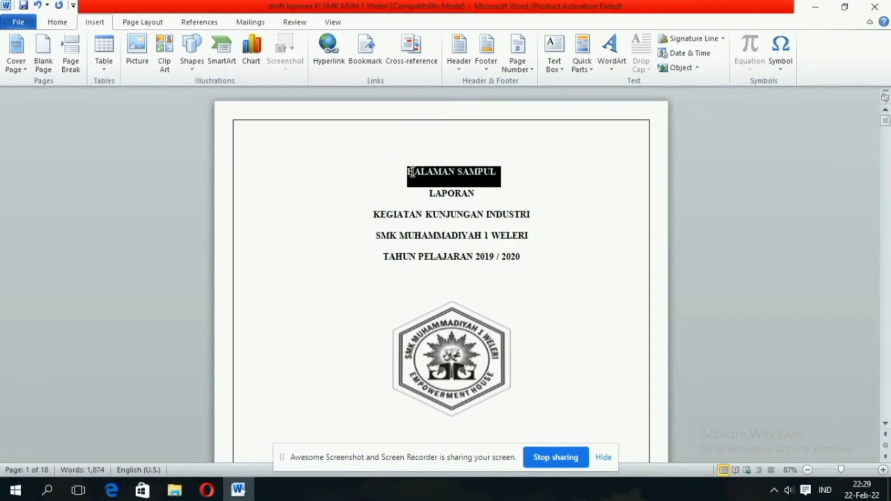
pyautogui.rightClick(411, 174)
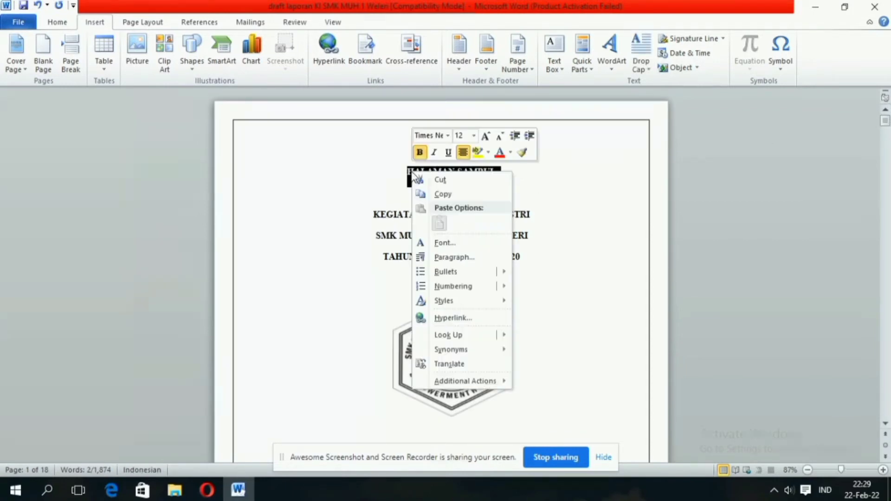
pyautogui.click(145, 24)
pyautogui.click(63, 24)
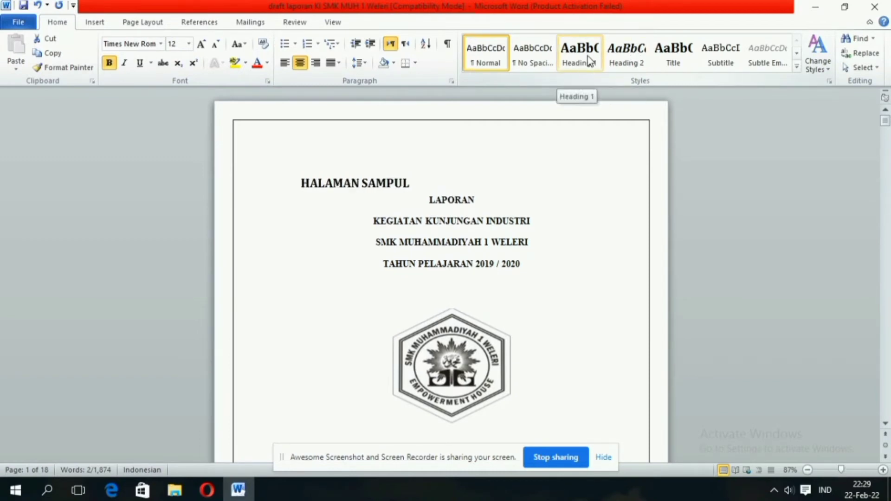
pyautogui.rightClick(583, 56)
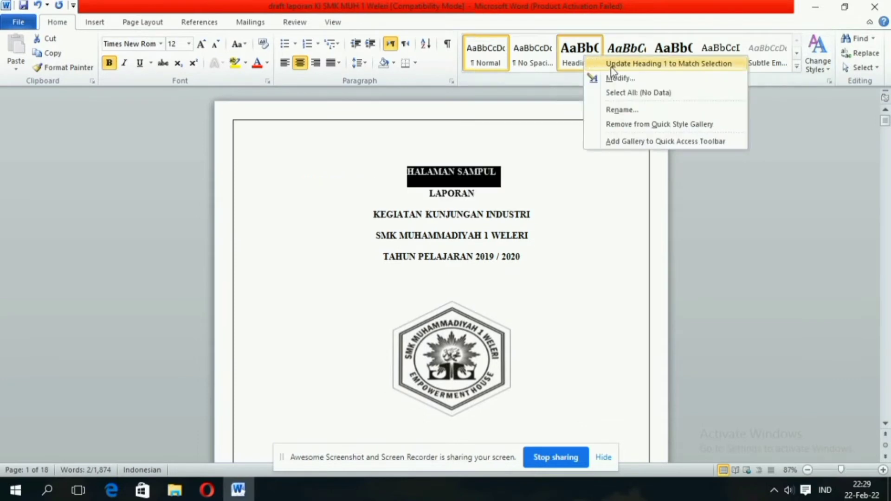
pyautogui.click(635, 66)
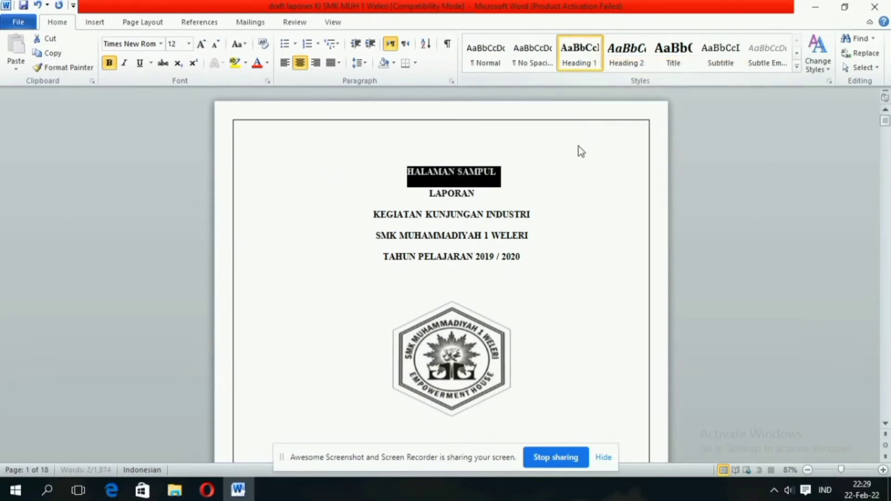
# Update Heading 1 to match the LEMBAR PENGESAHAN title on the approval page.
pyautogui.scroll(-5, 581, 228)
pyautogui.moveTo(887, 129); pyautogui.dragTo(887, 140)
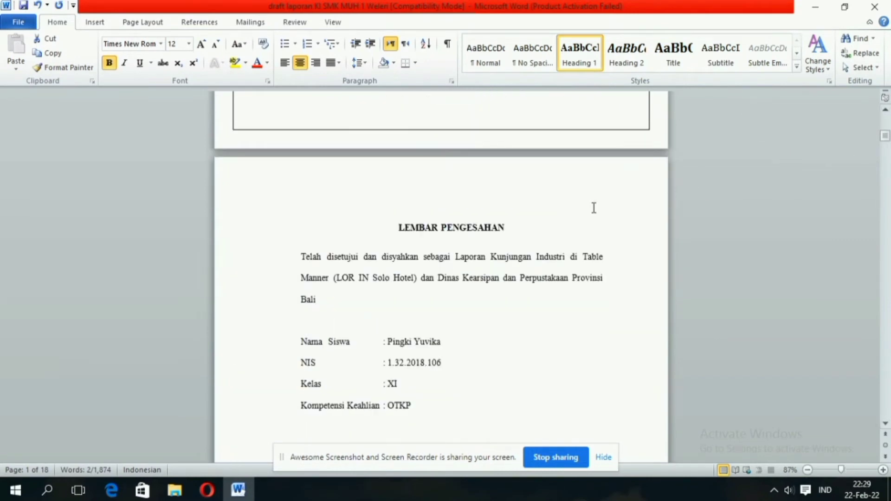
pyautogui.moveTo(515, 229); pyautogui.dragTo(389, 227)
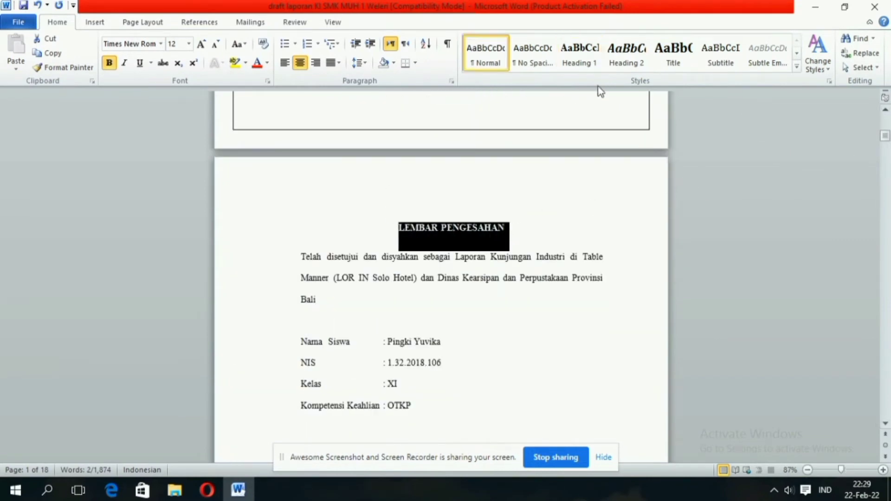
pyautogui.rightClick(592, 65)
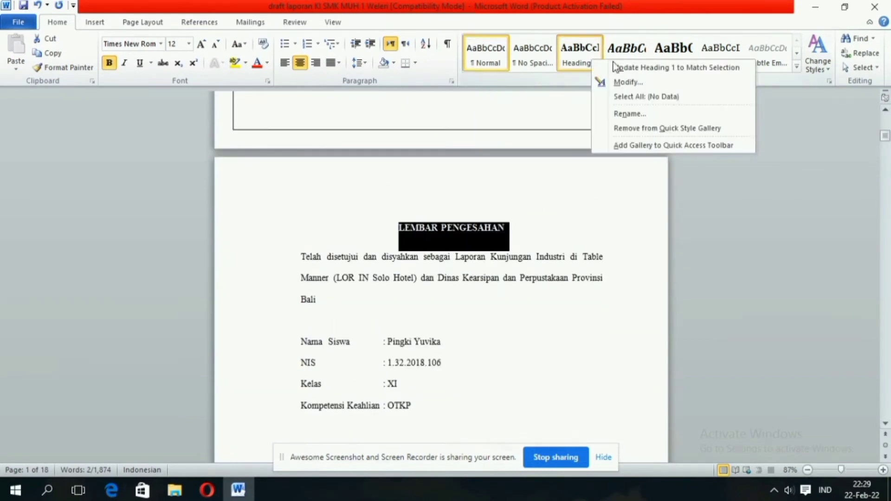
pyautogui.click(641, 68)
# Update the Heading 1 style to match the KATA PENGANTAR title of the preface.
pyautogui.moveTo(886, 140); pyautogui.dragTo(886, 160)
pyautogui.moveTo(505, 151); pyautogui.dragTo(407, 148)
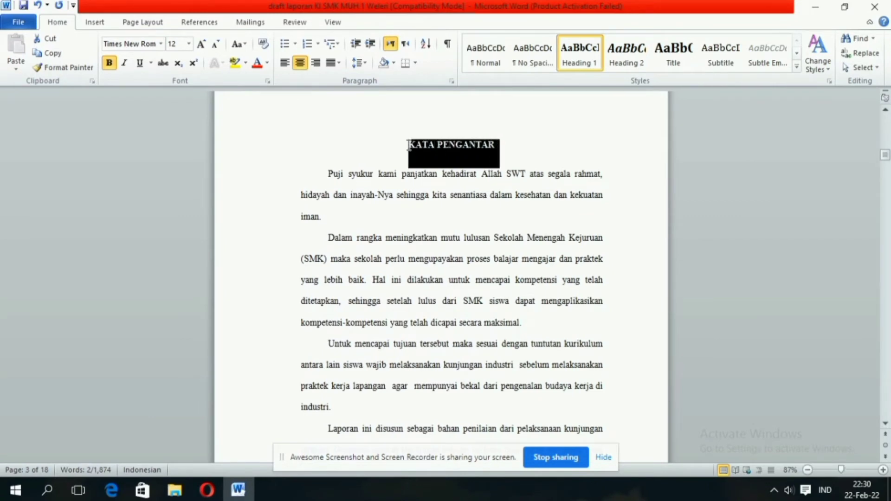
pyautogui.rightClick(580, 69)
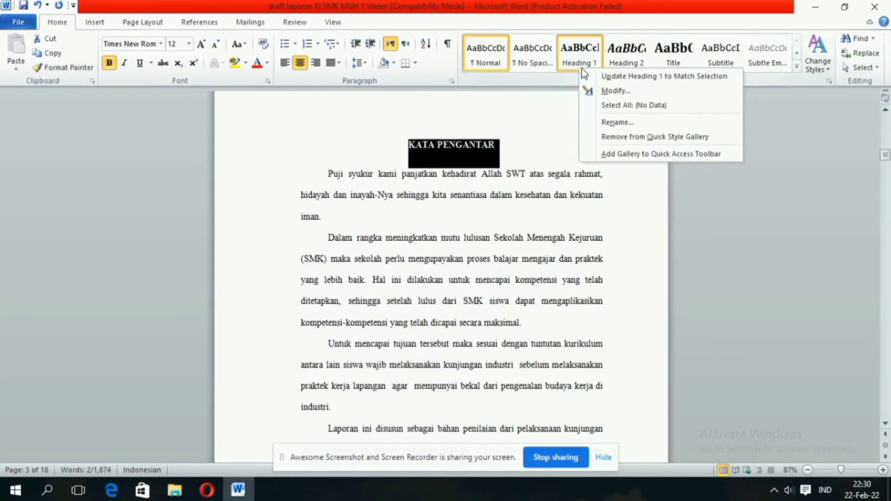
pyautogui.click(637, 78)
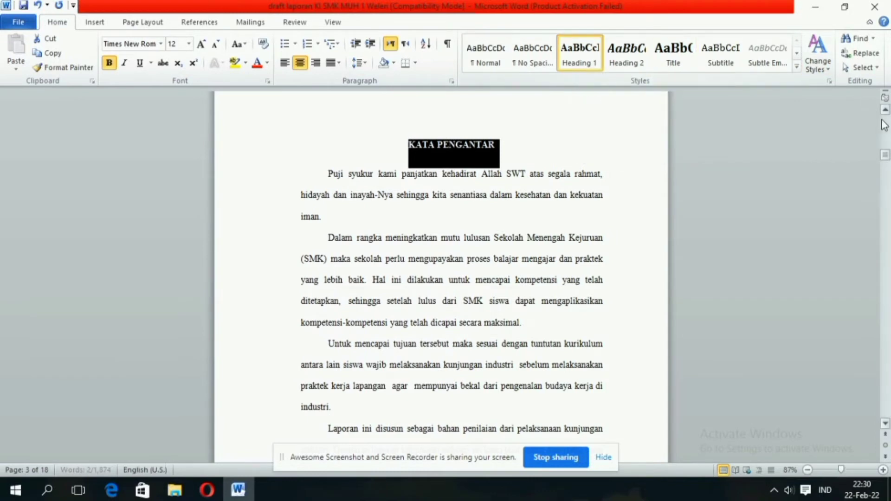
# Update Heading 1 to match the two-line chapter title BAB I PENDAHULUAN.
pyautogui.moveTo(885, 156); pyautogui.dragTo(887, 189)
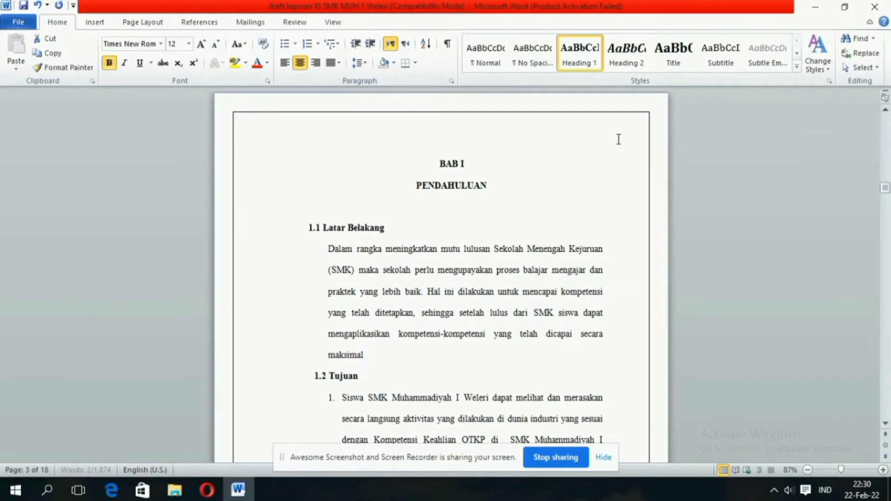
pyautogui.moveTo(518, 191); pyautogui.dragTo(433, 178)
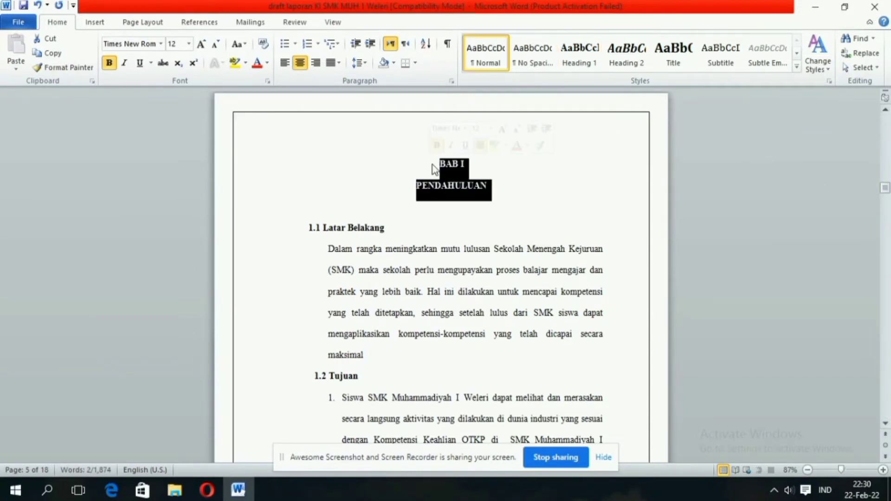
pyautogui.rightClick(584, 62)
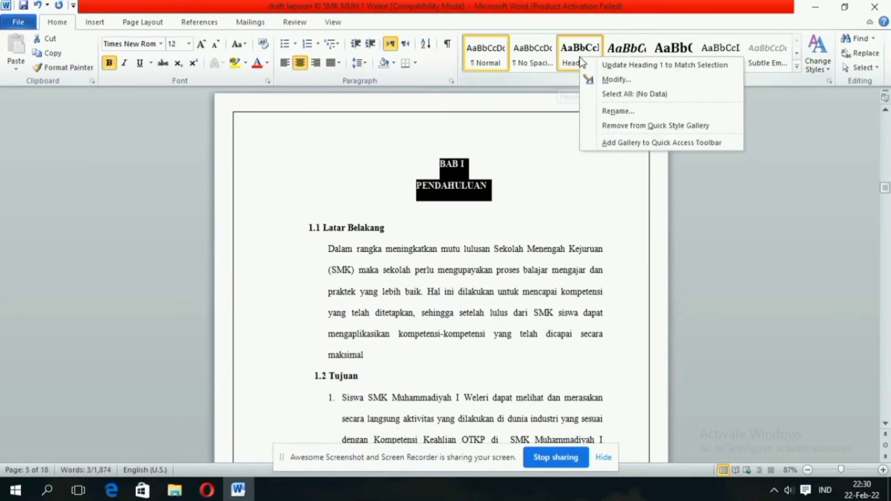
pyautogui.click(613, 66)
# Update Heading 2 to match the subheading 1.1 Latar Belakang, and do the same with 1.2 Tujuan.
pyautogui.moveTo(384, 228); pyautogui.dragTo(309, 228)
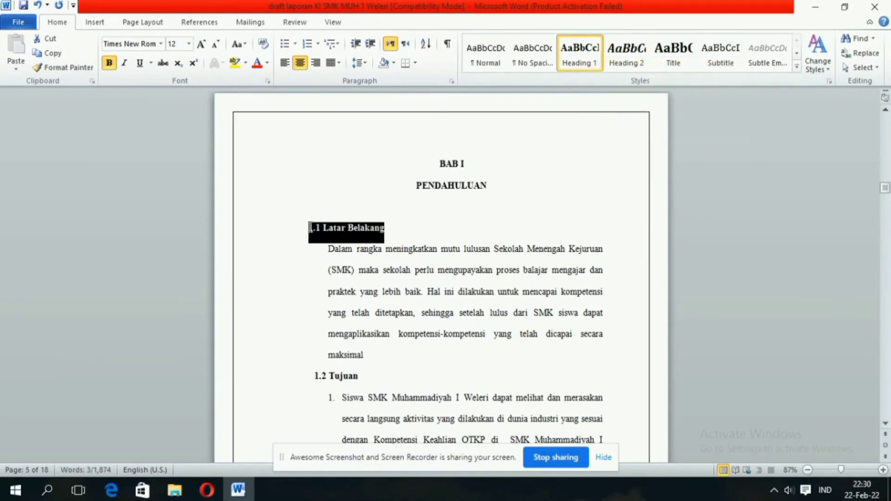
pyautogui.rightClick(623, 63)
pyautogui.click(661, 69)
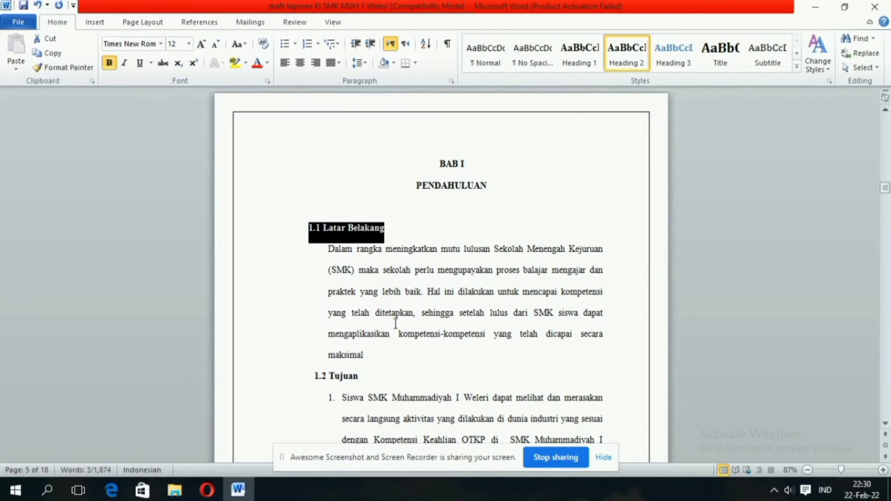
pyautogui.moveTo(366, 377); pyautogui.dragTo(308, 376)
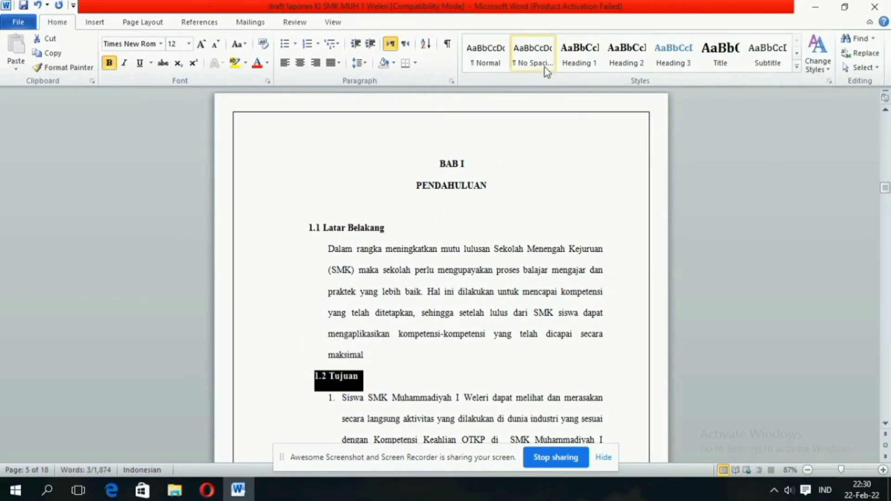
pyautogui.rightClick(616, 62)
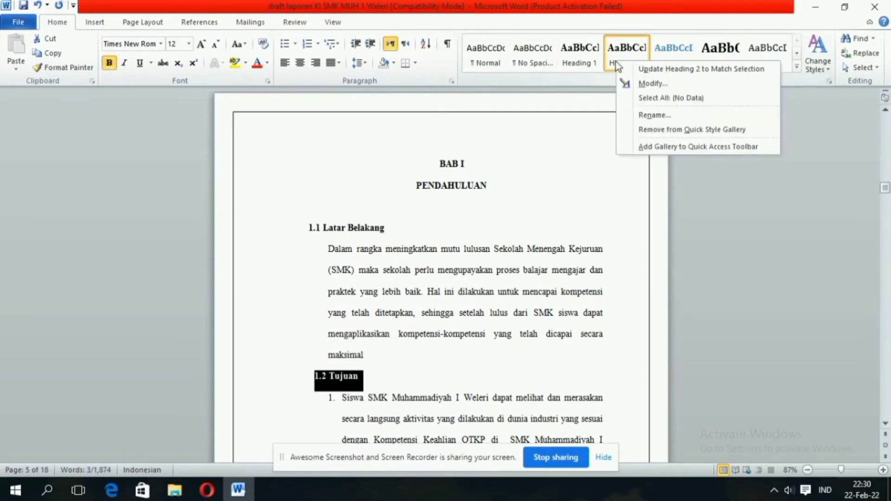
pyautogui.click(651, 70)
# Update Heading 1 to match the chapter title BAB II ISI LAPORAN.
pyautogui.moveTo(885, 188); pyautogui.dragTo(885, 216)
pyautogui.moveTo(468, 337); pyautogui.dragTo(441, 315)
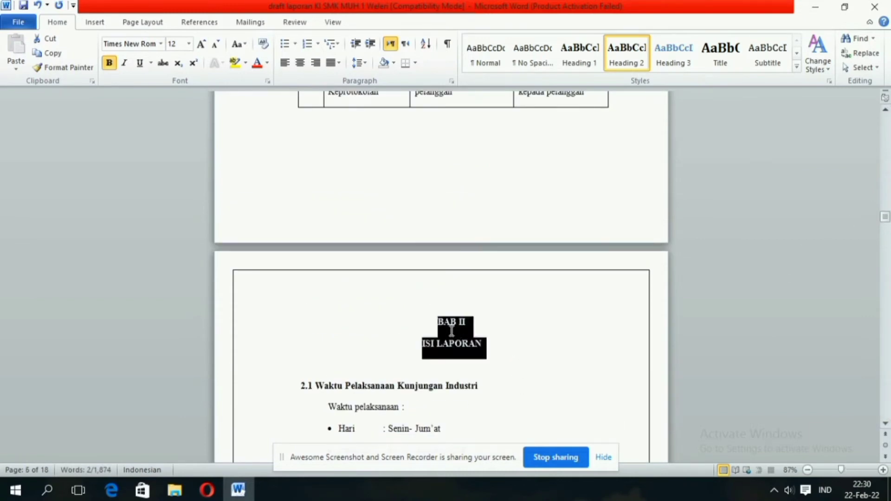
pyautogui.rightClick(574, 57)
pyautogui.click(597, 66)
# Update Heading 2 to match the subheadings 2.1 Waktu Pelaksanaan Kunjungan Industri and 2.2 Tempat Yang Dituju.
pyautogui.moveTo(488, 389); pyautogui.dragTo(300, 389)
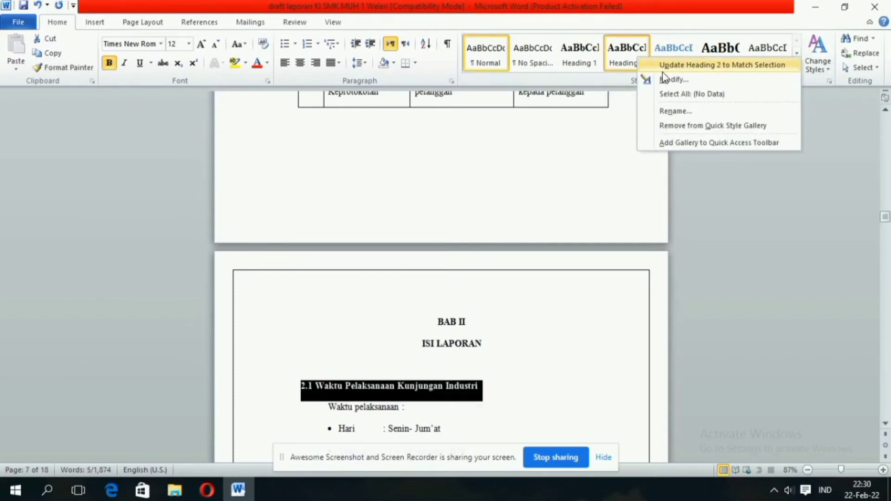
pyautogui.click(670, 67)
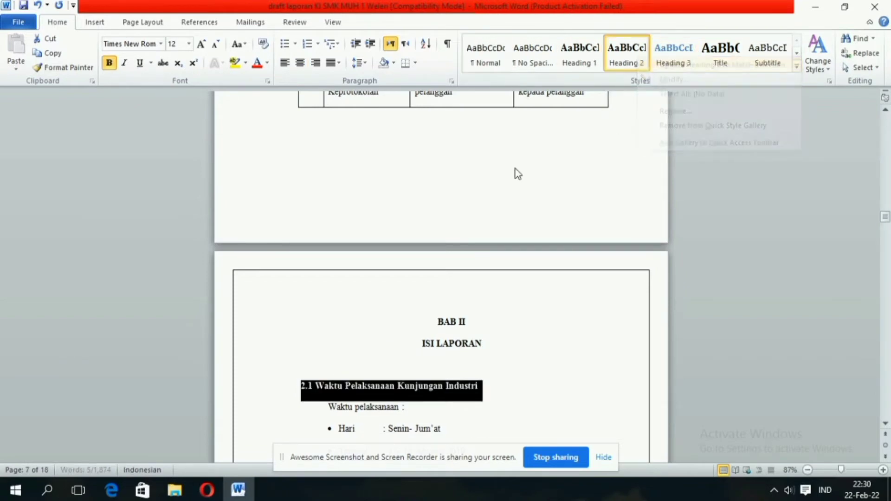
pyautogui.scroll(-4, 492, 304)
pyautogui.moveTo(416, 328); pyautogui.dragTo(301, 328)
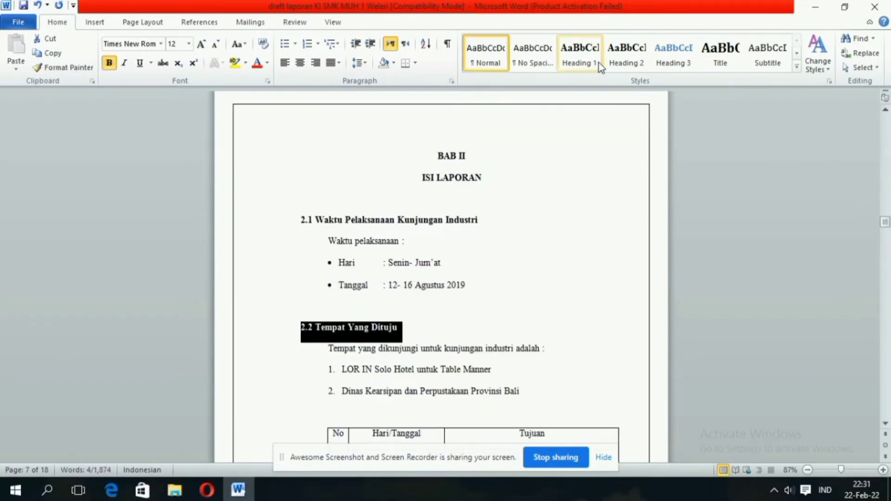
pyautogui.rightClick(626, 63)
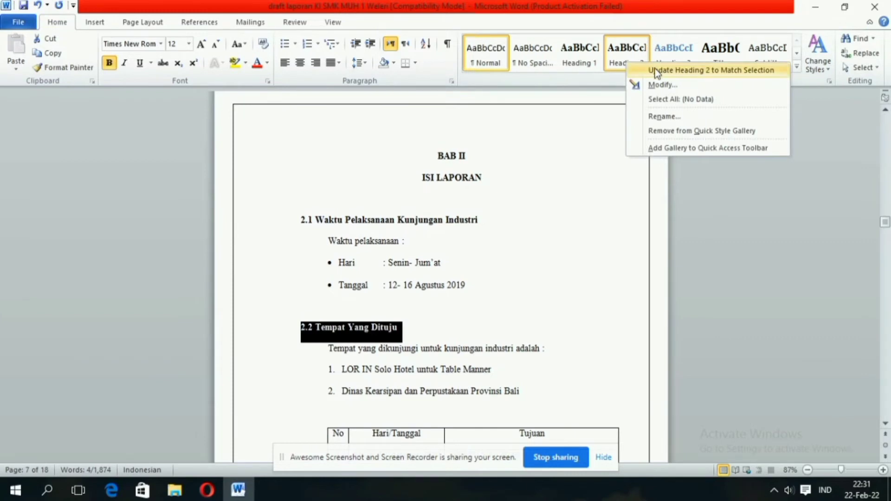
pyautogui.click(656, 70)
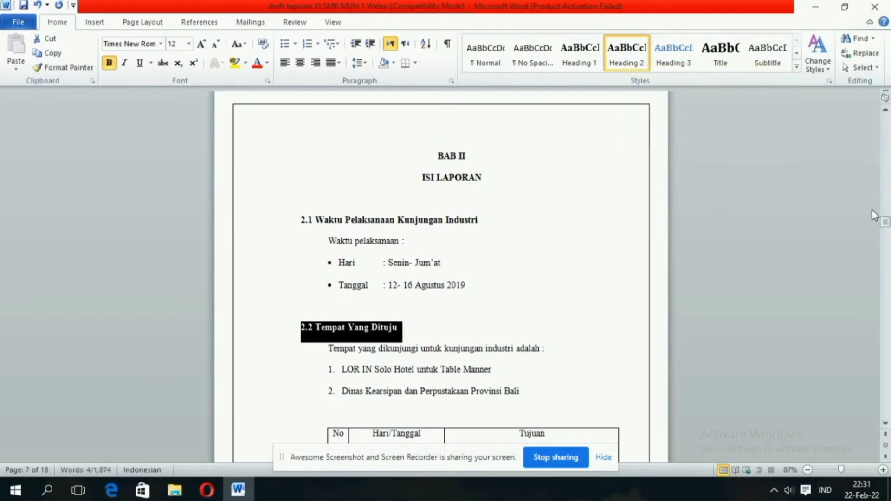
# Update Heading 1 to match the chapter title BAB III RANGKUMAN HASIL OBSERVASI / PENGAMATAN.
pyautogui.moveTo(885, 224); pyautogui.dragTo(887, 236)
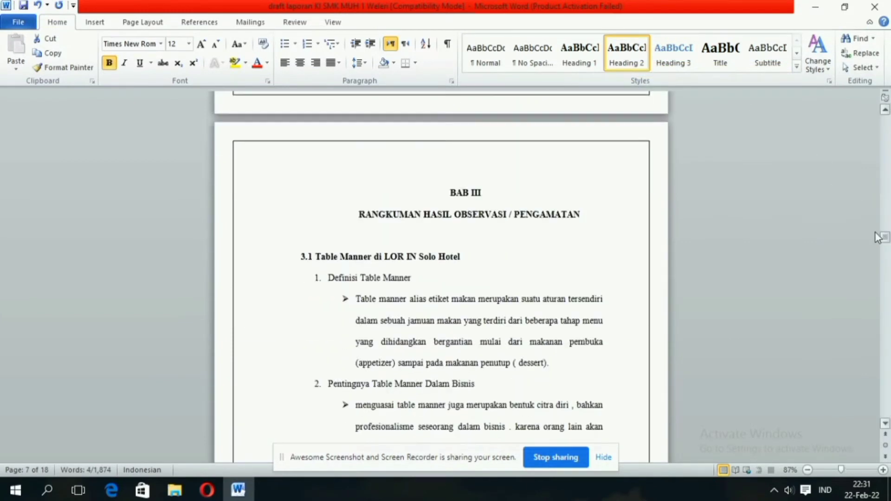
pyautogui.moveTo(591, 216); pyautogui.dragTo(438, 183)
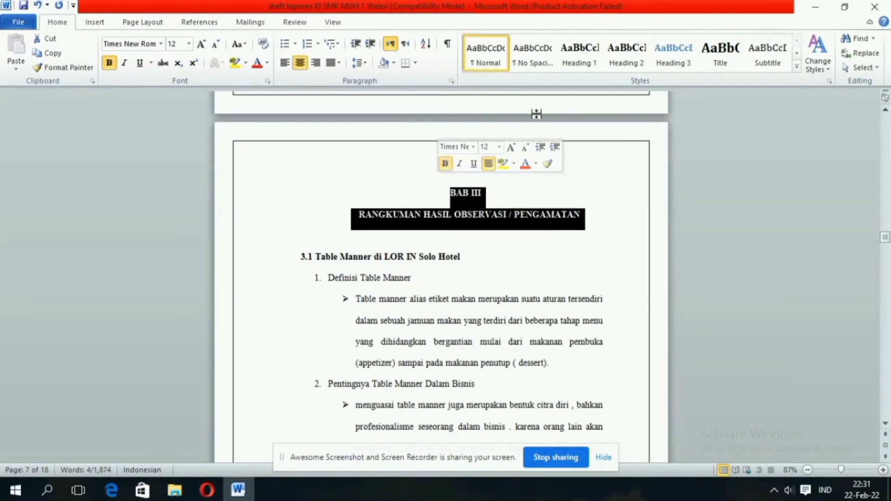
pyautogui.click(580, 62)
pyautogui.rightClick(580, 64)
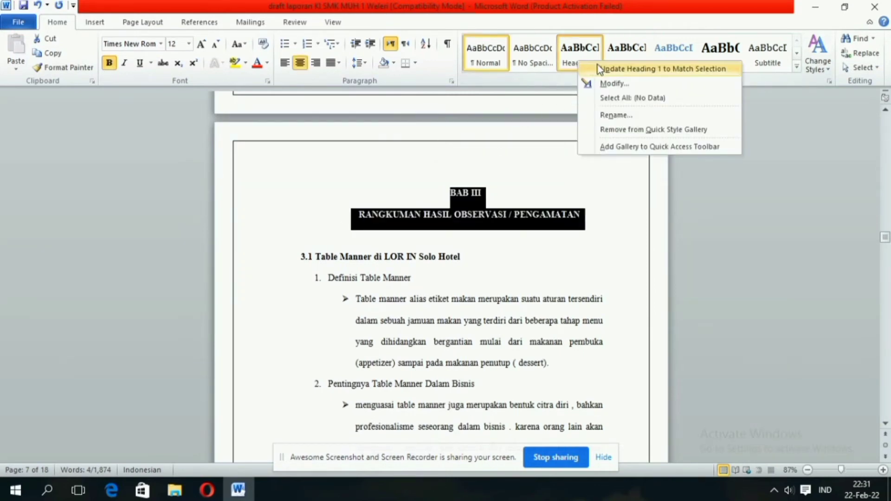
pyautogui.click(604, 69)
# Update Heading 2 to match the subheadings 3.1 Table Manner di LOR IN Solo Hotel and 3.2 Dinas Kearsipan dan Perpustakaan Provinsi Bali.
pyautogui.moveTo(470, 256); pyautogui.dragTo(301, 256)
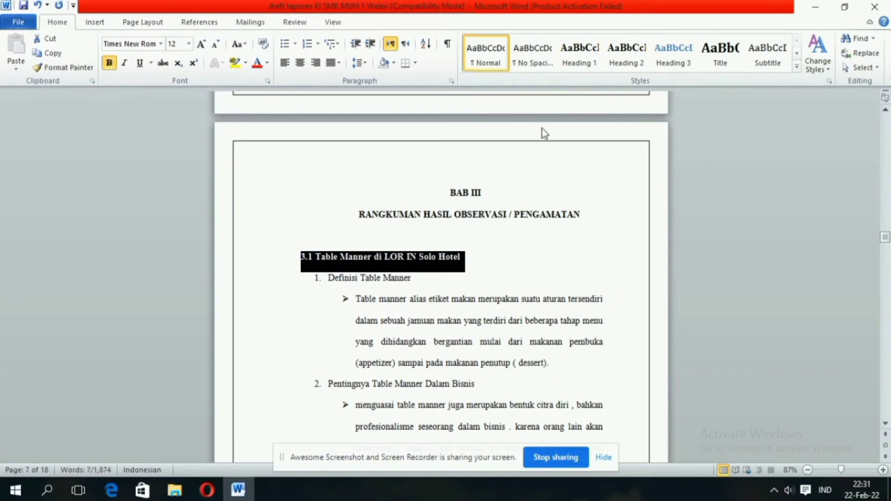
pyautogui.rightClick(636, 65)
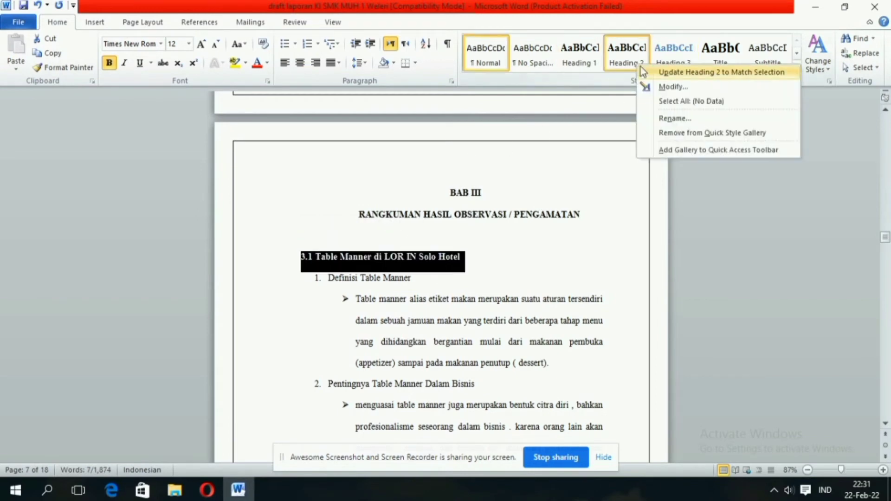
pyautogui.click(668, 72)
pyautogui.moveTo(885, 237); pyautogui.dragTo(884, 346)
pyautogui.scroll(-5, 816, 257)
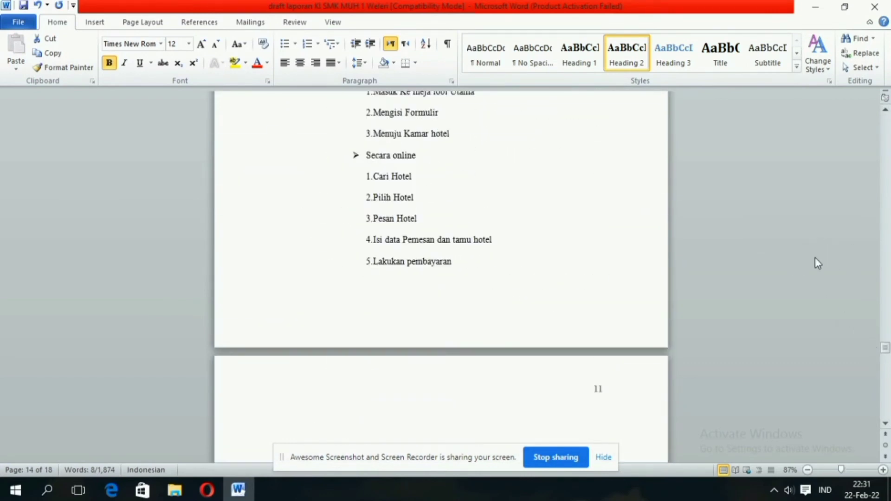
pyautogui.moveTo(515, 251); pyautogui.dragTo(300, 249)
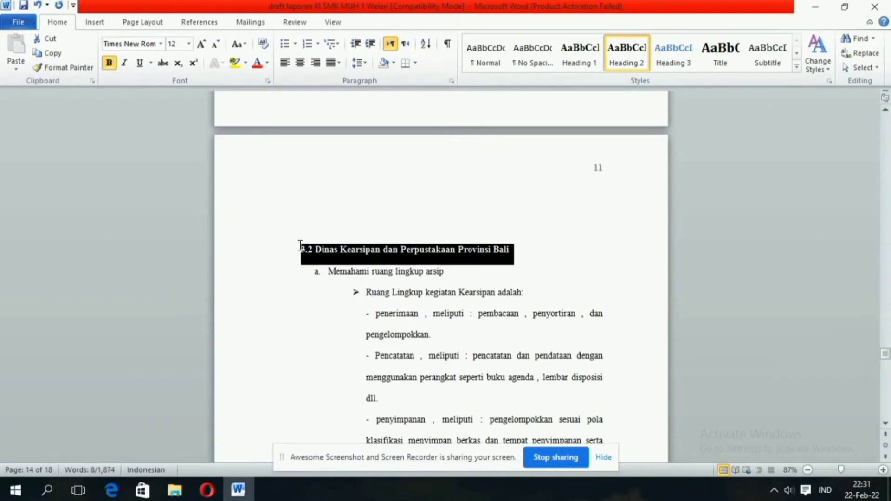
pyautogui.rightClick(643, 55)
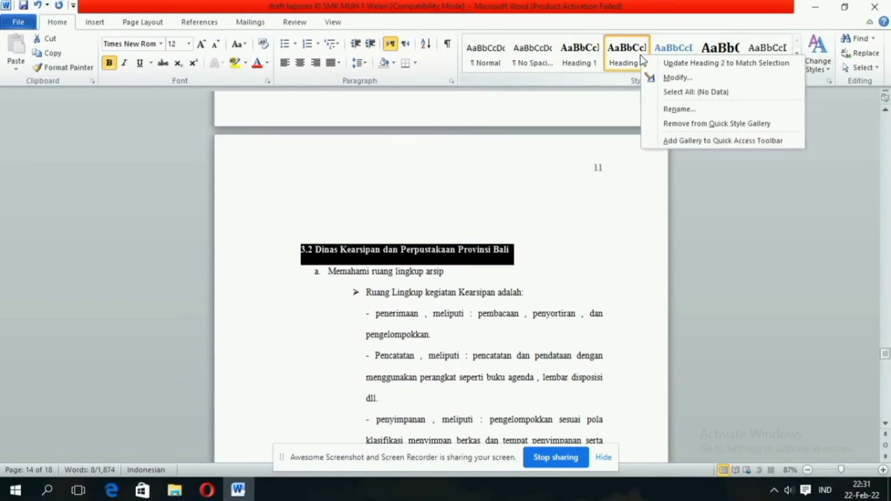
pyautogui.click(669, 64)
# Apply the Heading 1 style to the chapter title BAB IV PENUTUP on the last page.
pyautogui.scroll(-4, 631, 226)
pyautogui.moveTo(886, 361); pyautogui.dragTo(888, 406)
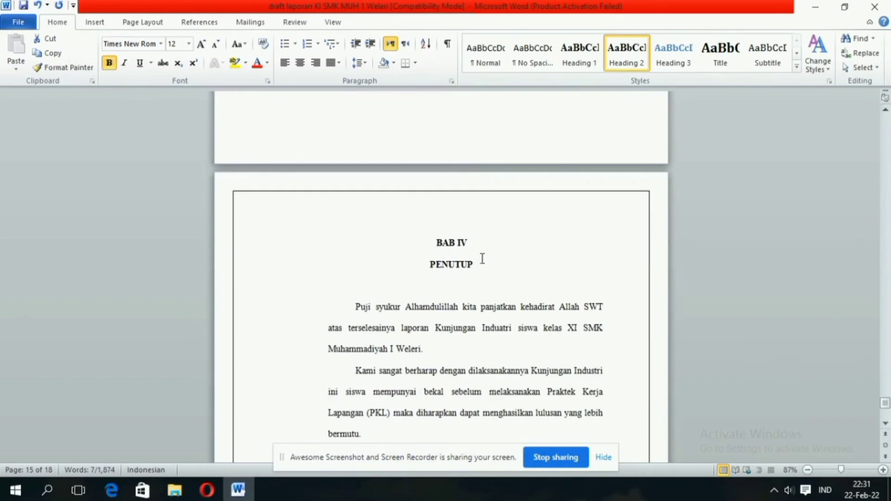
pyautogui.moveTo(480, 265); pyautogui.dragTo(439, 242)
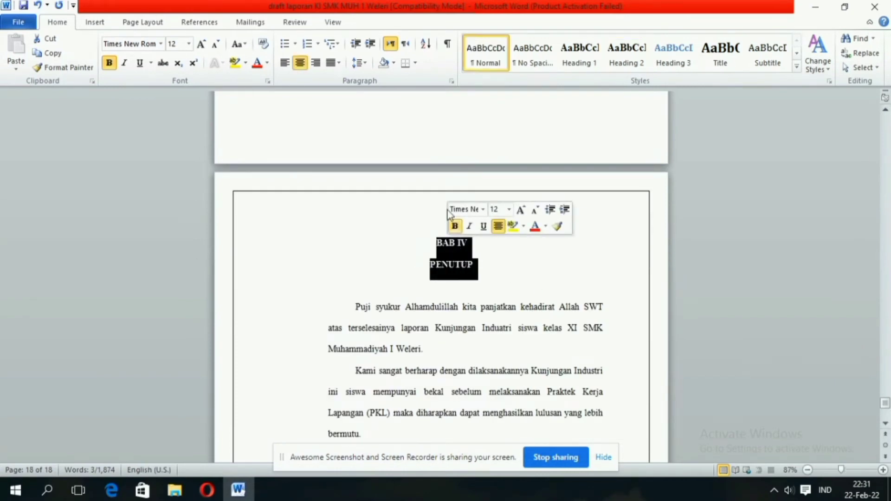
pyautogui.click(580, 54)
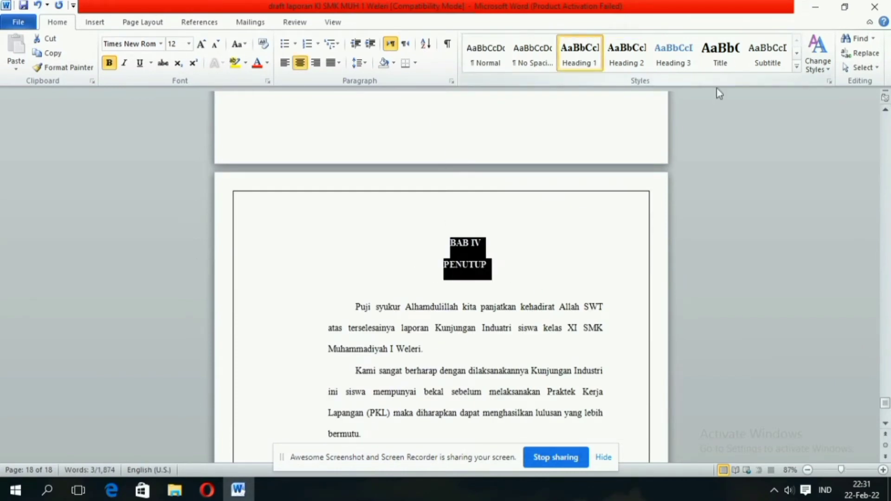
pyautogui.click(804, 339)
# Insert an Automatic Table 1 table of contents on the blank page after the preface.
pyautogui.moveTo(885, 403)
pyautogui.mouseDown()
pyautogui.moveTo(885, 122)
pyautogui.moveTo(888, 175)
pyautogui.moveTo(887, 167)
pyautogui.mouseUp()
pyautogui.click(387, 299)
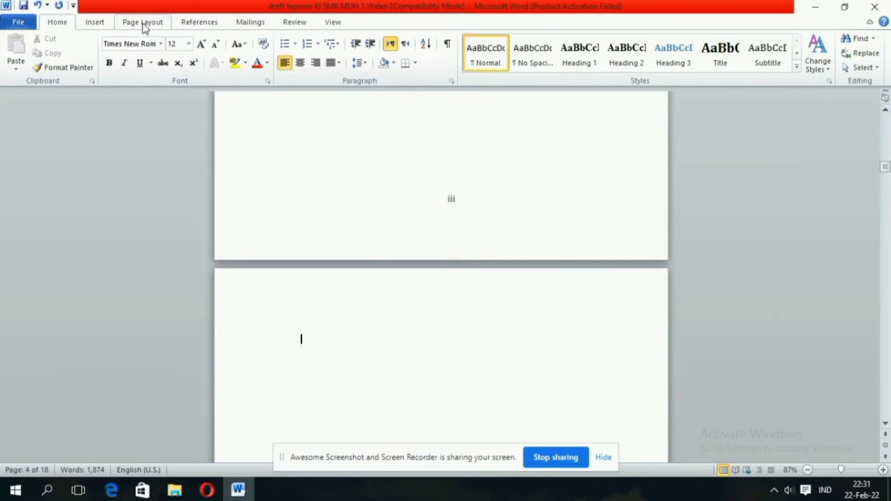
pyautogui.click(197, 23)
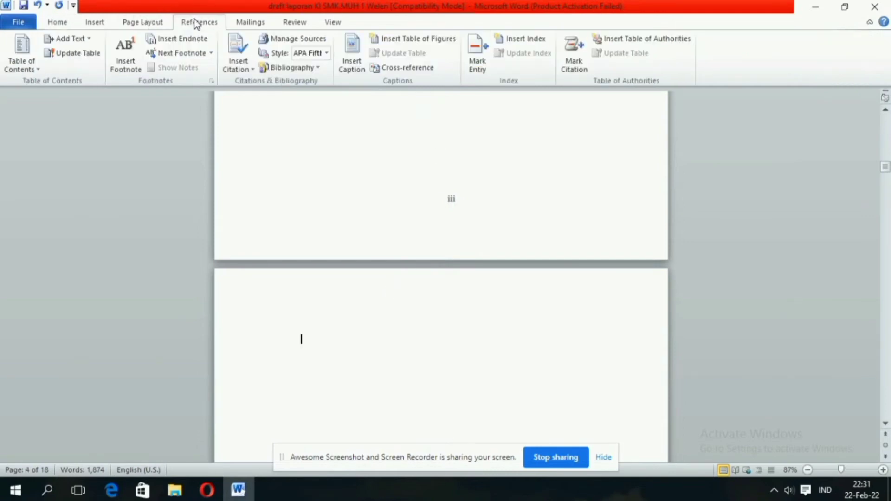
pyautogui.click(21, 64)
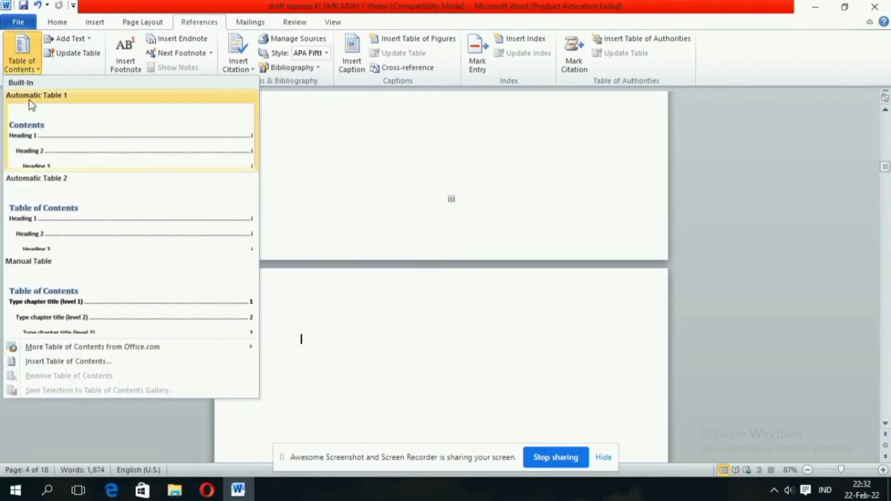
pyautogui.click(68, 143)
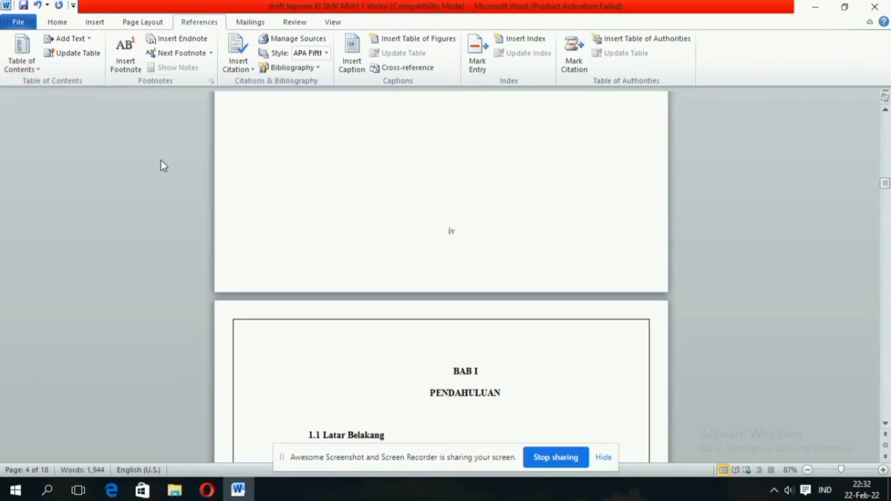
# Replace the Contents heading above the table of contents with DAFTAR ISI.
pyautogui.scroll(8, 395, 262)
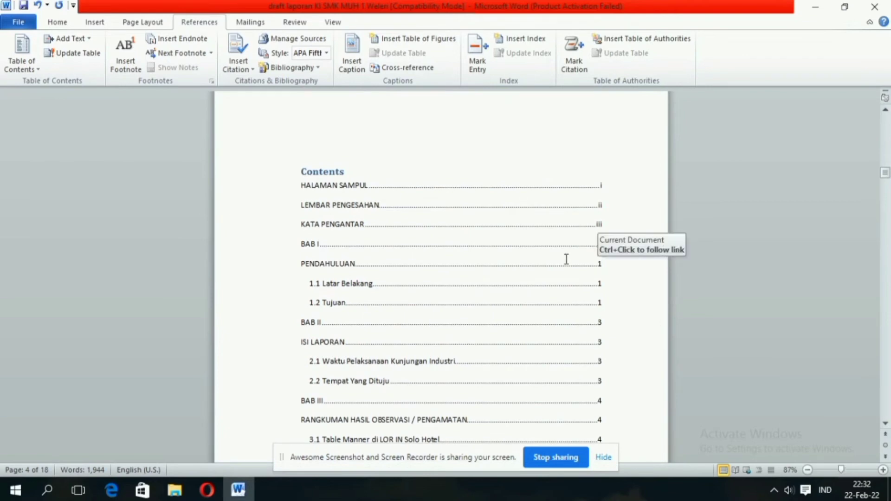
pyautogui.scroll(-3, 567, 258)
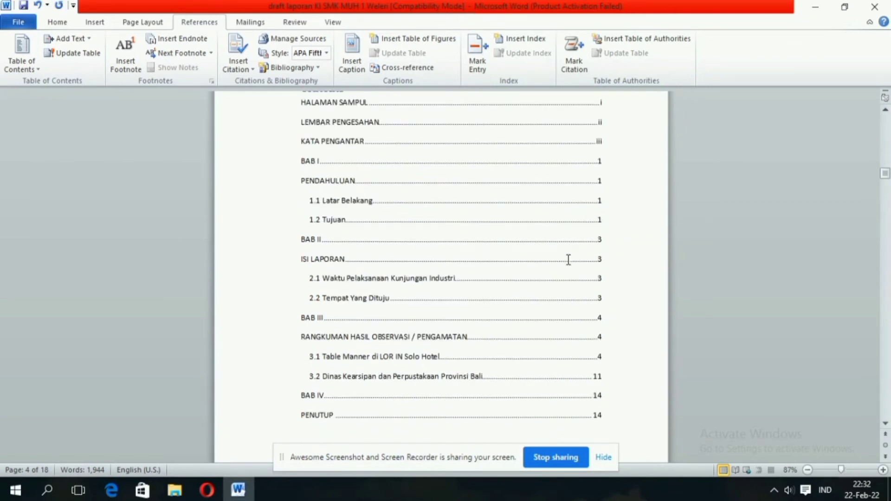
pyautogui.scroll(4, 568, 260)
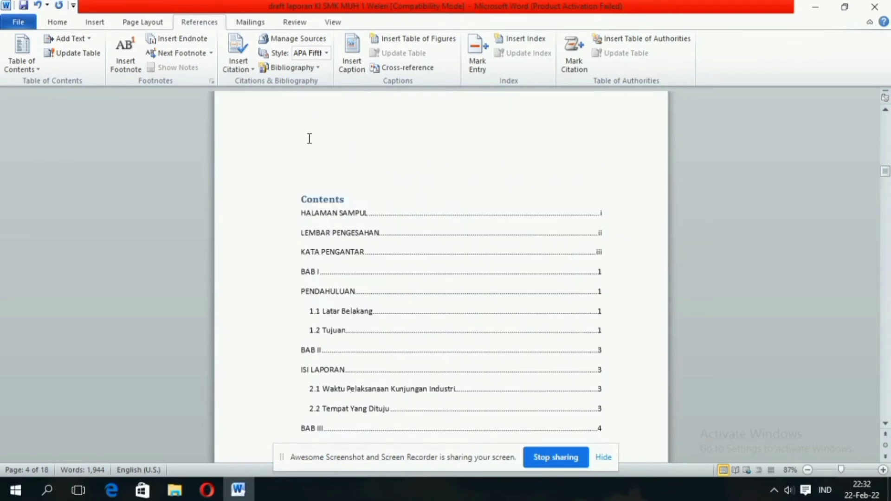
pyautogui.moveTo(358, 199); pyautogui.dragTo(300, 200)
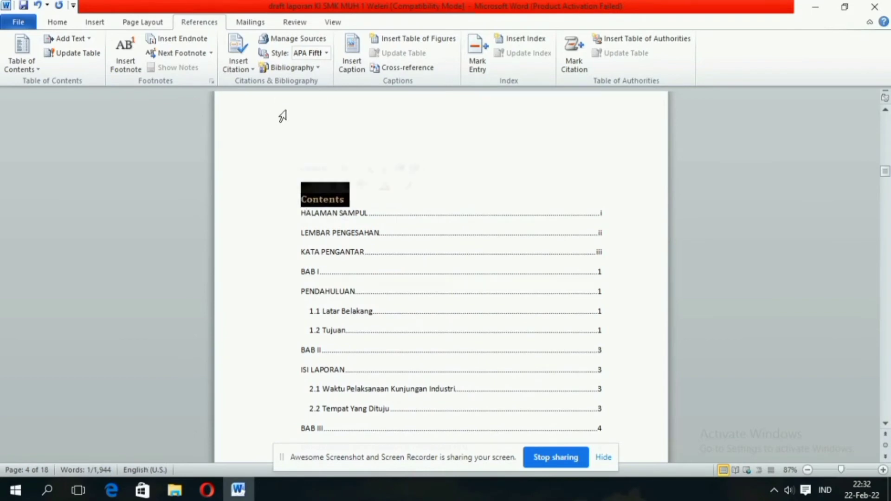
pyautogui.write('DAF')
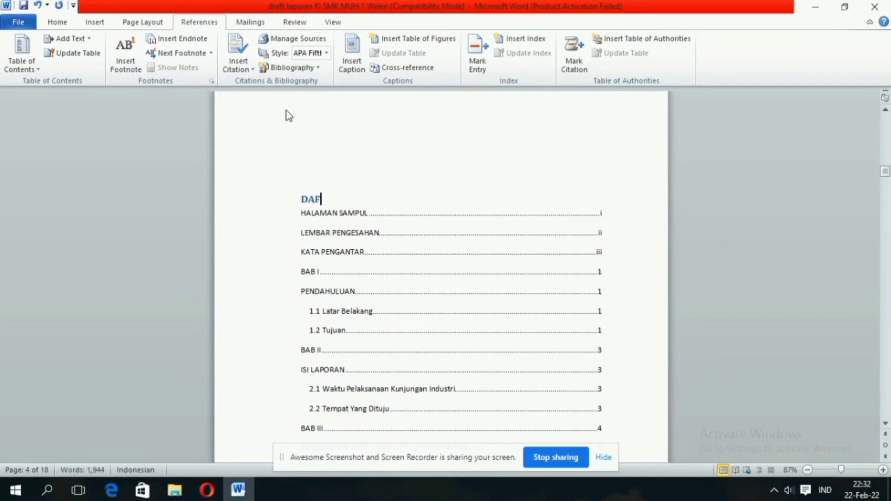
pyautogui.write('TAR ISI')
# Centre the DAFTAR ISI heading and change its font colour to black.
pyautogui.moveTo(374, 199); pyautogui.dragTo(300, 199)
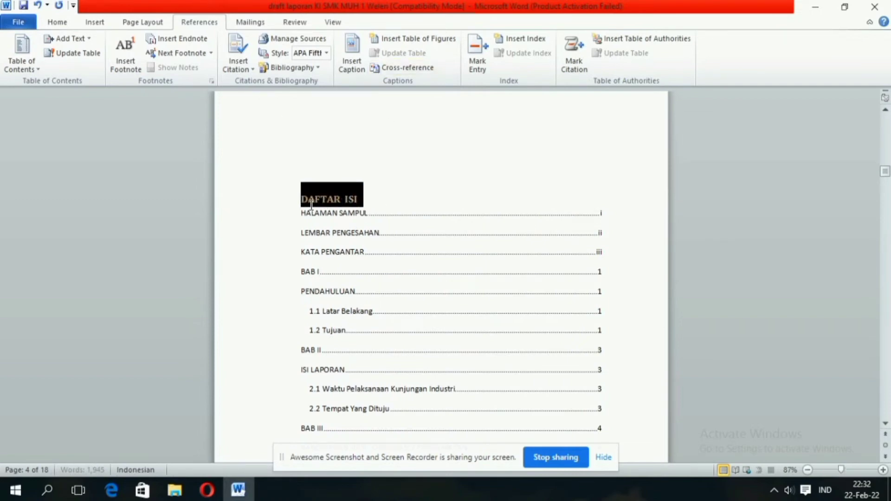
pyautogui.click(57, 23)
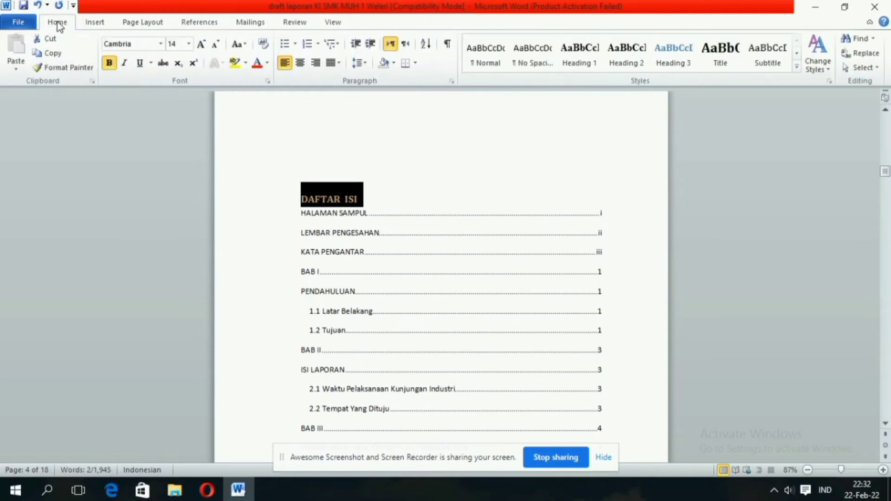
pyautogui.click(301, 63)
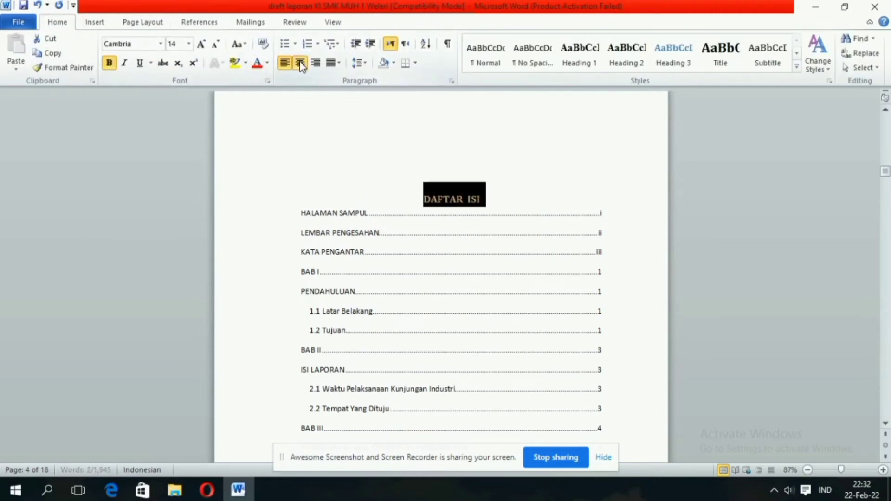
pyautogui.click(267, 63)
pyautogui.click(262, 82)
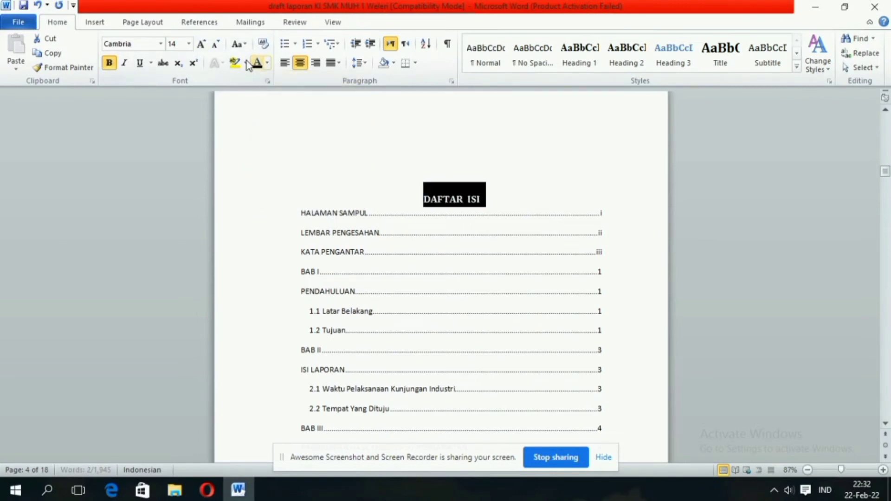
# Set the DAFTAR ISI heading to 12 pt Times New Roman.
pyautogui.click(189, 44)
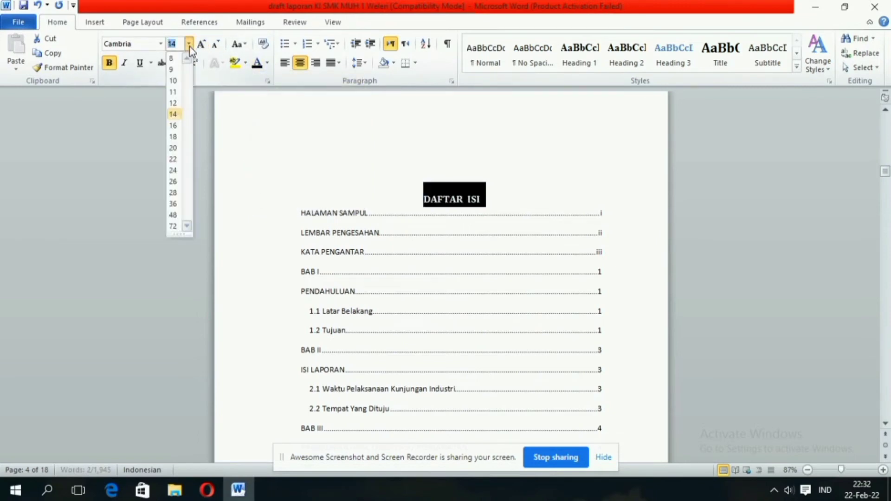
pyautogui.click(173, 103)
pyautogui.click(160, 43)
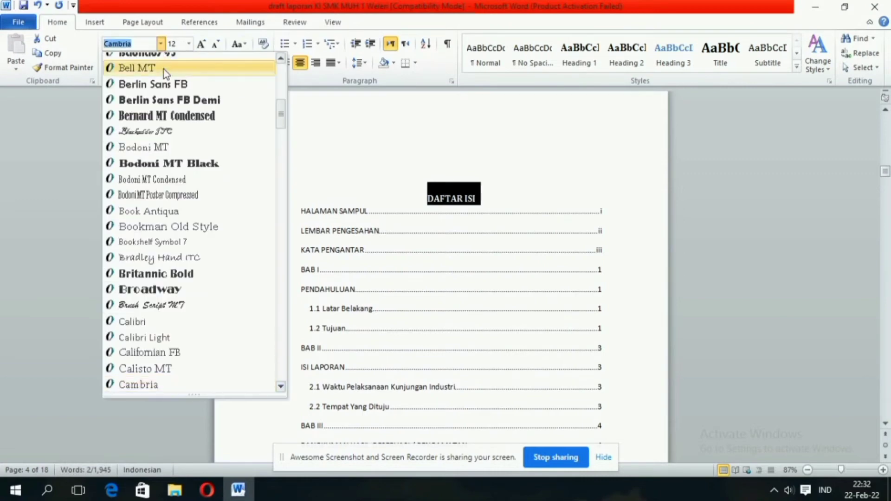
pyautogui.moveTo(281, 115); pyautogui.dragTo(284, 70)
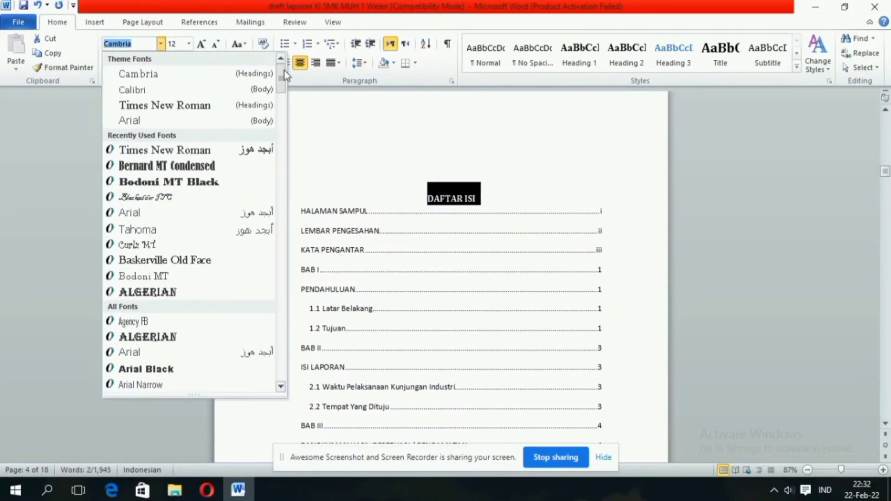
pyautogui.click(202, 103)
# Remove the empty line above DAFTAR ISI and push the heading back to the start of its own page with blank lines.
pyautogui.scroll(1, 612, 174)
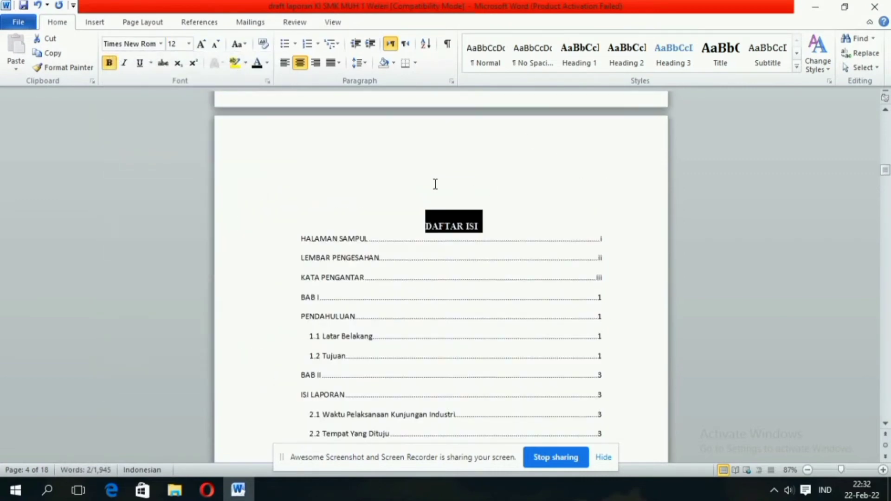
pyautogui.click(435, 184)
pyautogui.press('BackSpace')
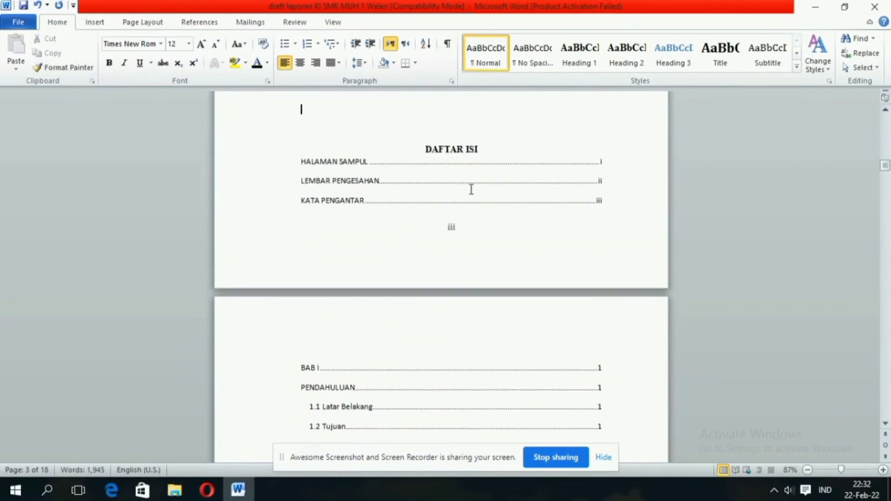
pyautogui.press('Return')
pyautogui.press('Return')
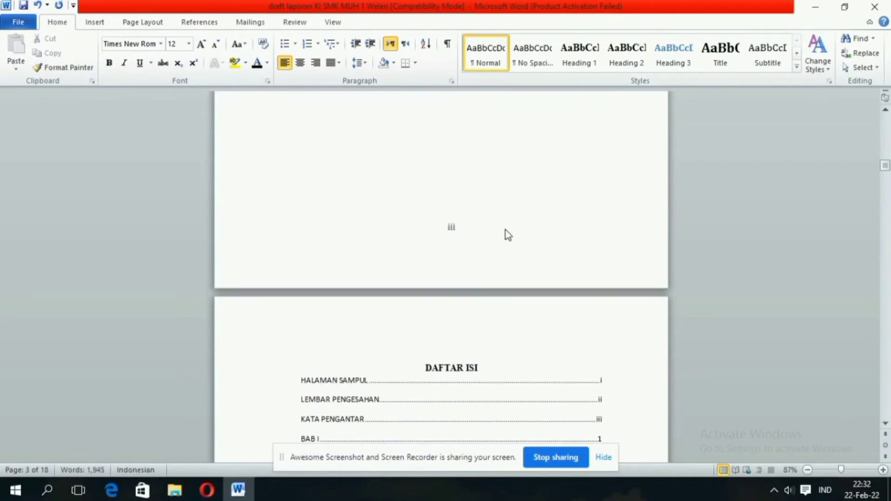
pyautogui.scroll(1, 654, 269)
pyautogui.scroll(-3, 696, 271)
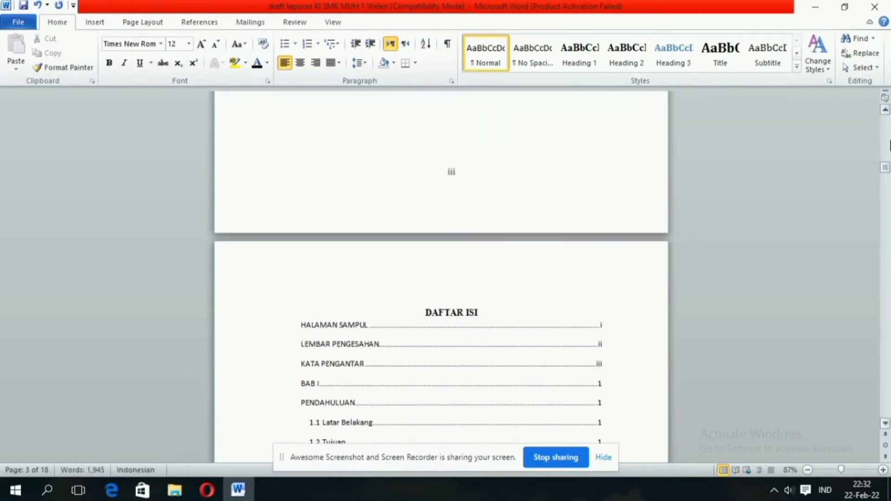
# Insert a page break after the table of contents on page iv, before BAB I PENDAHULUAN.
pyautogui.moveTo(888, 168); pyautogui.dragTo(888, 182)
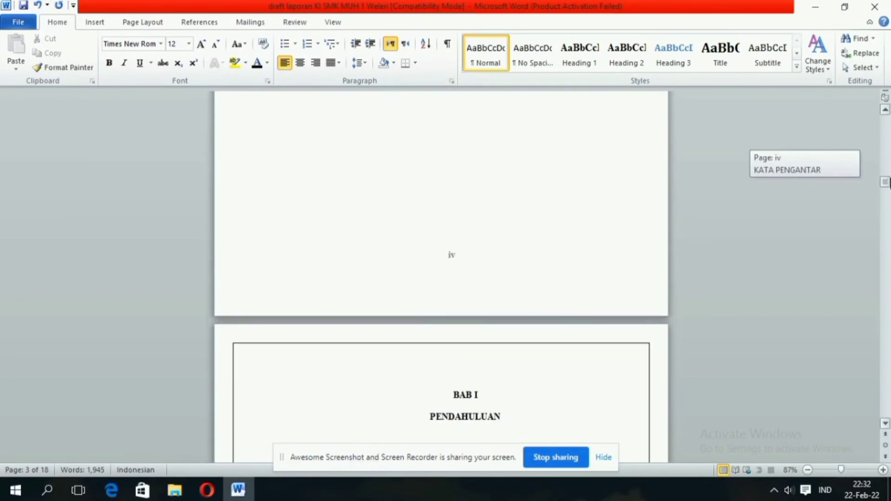
pyautogui.click(452, 222)
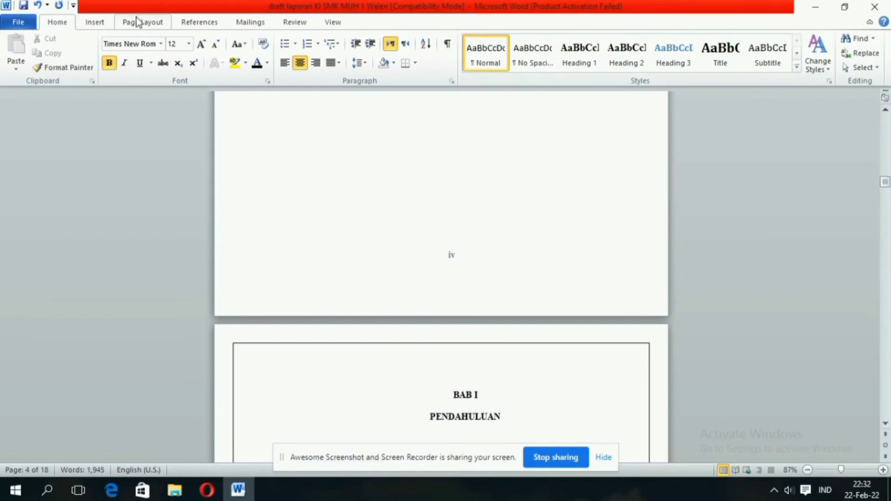
pyautogui.click(94, 24)
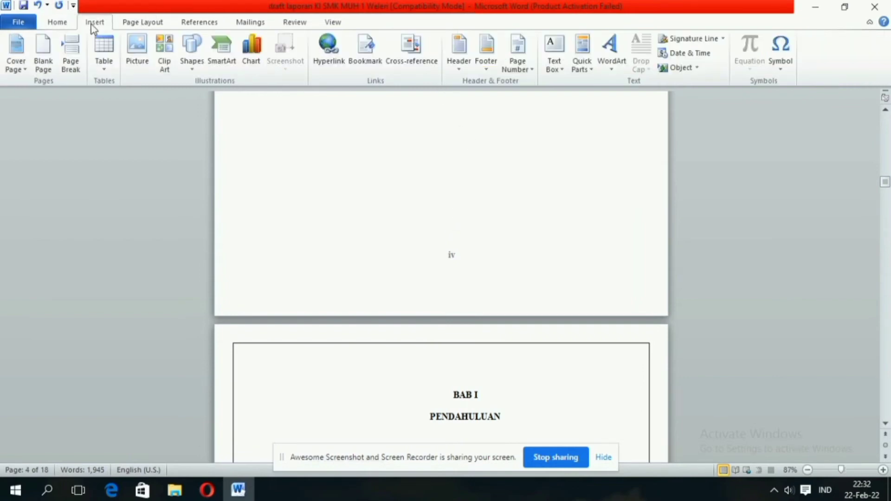
pyautogui.click(74, 68)
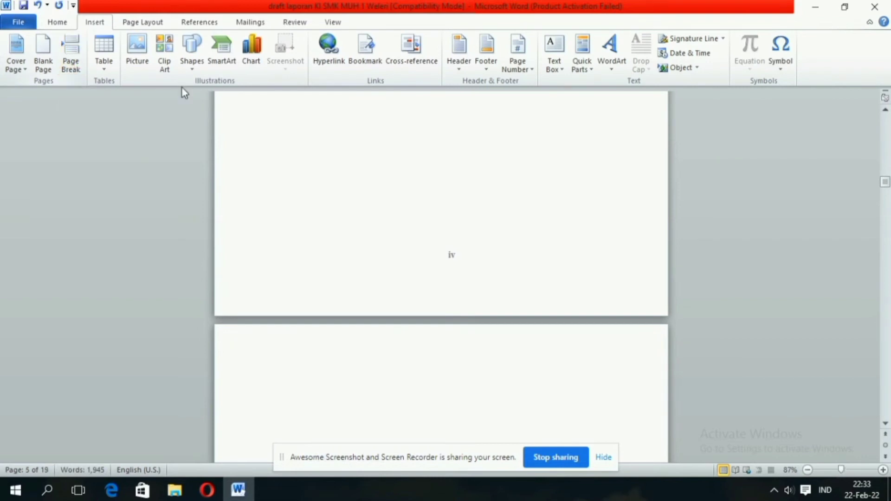
# Add a centred DAFTAR TABEL heading to the new blank page and place the cursor on an empty line beneath it.
pyautogui.scroll(-5, 548, 174)
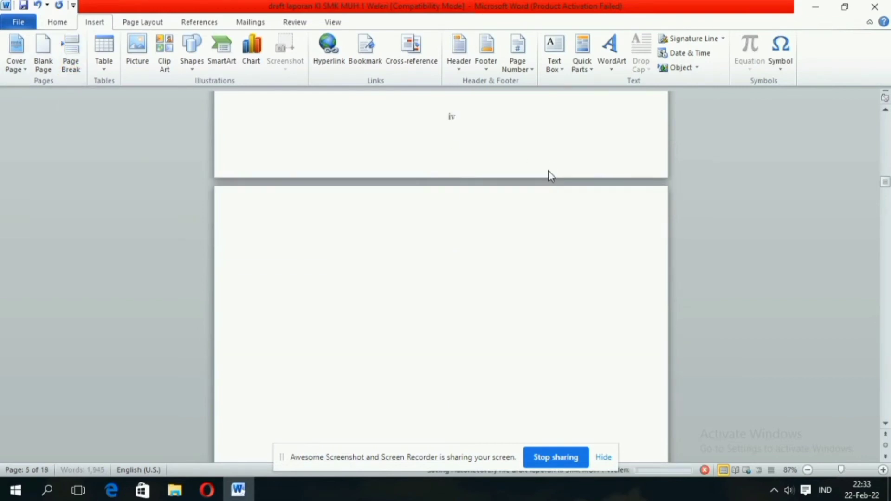
pyautogui.scroll(-2, 549, 171)
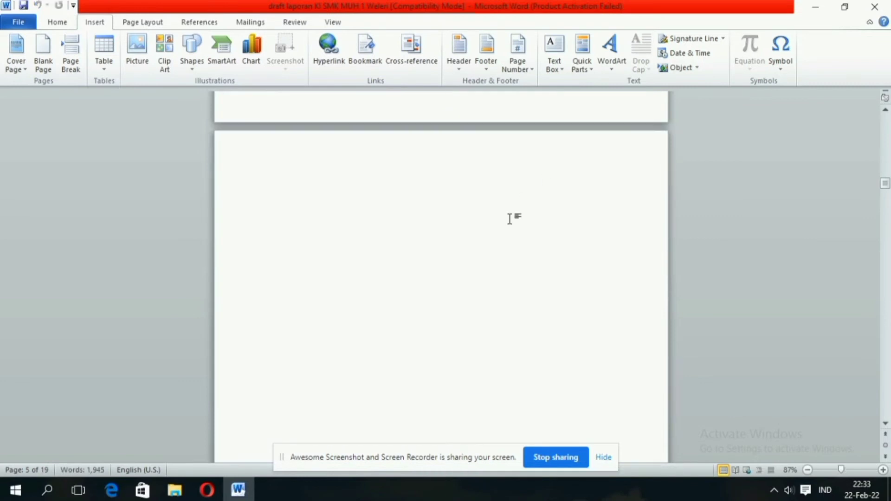
pyautogui.hotkey('ctrl', 'e')
pyautogui.write('DAF')
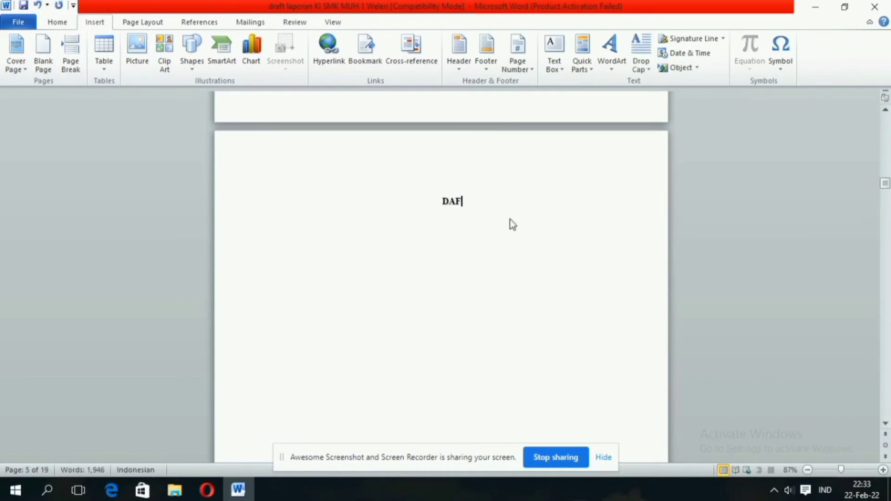
pyautogui.write('TAR TABEL')
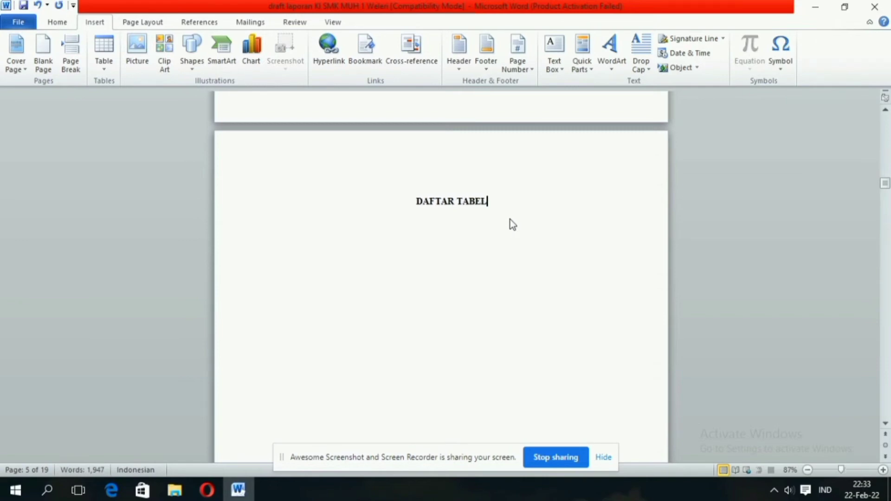
pyautogui.press('Return')
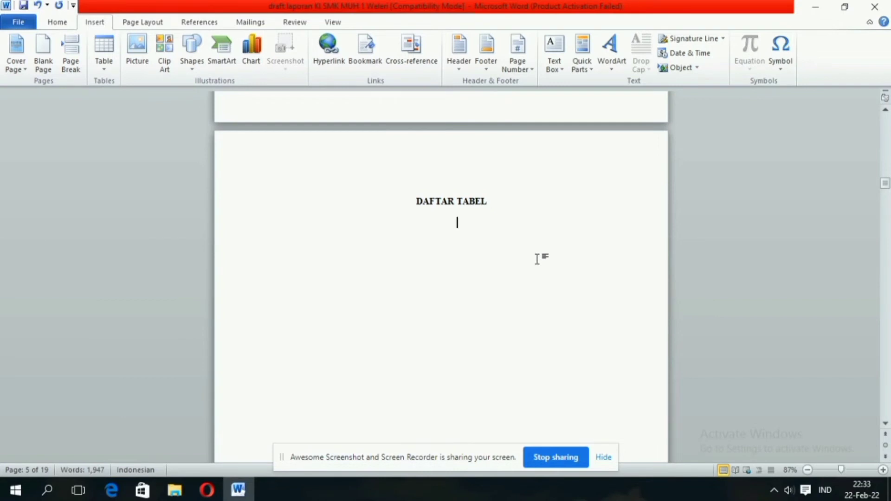
pyautogui.doubleClick(310, 226)
# Insert the caption "Tabel 1. Kompetensi Dasar" with the Tabel label directly below the competency table.
pyautogui.moveTo(885, 185); pyautogui.dragTo(889, 223)
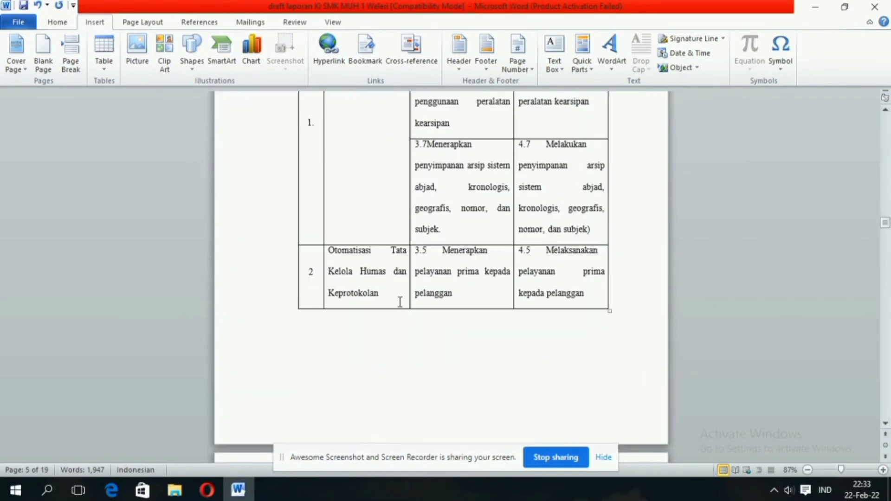
pyautogui.click(308, 321)
pyautogui.click(139, 23)
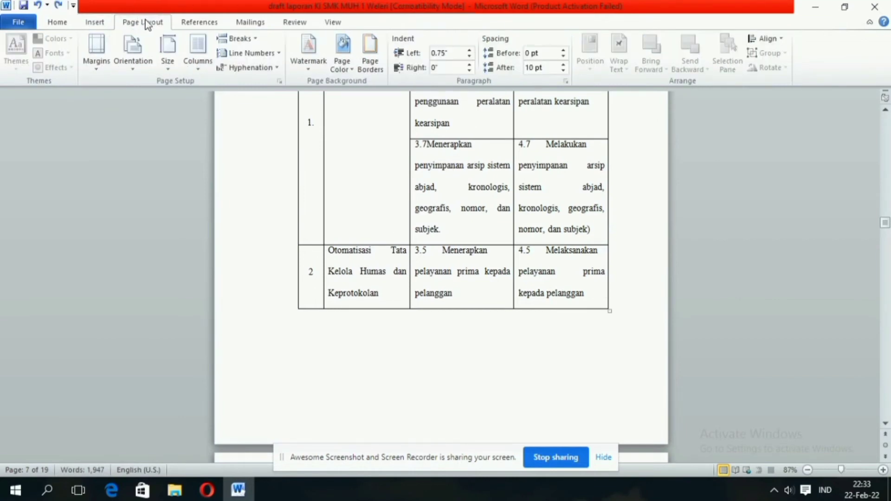
pyautogui.click(181, 23)
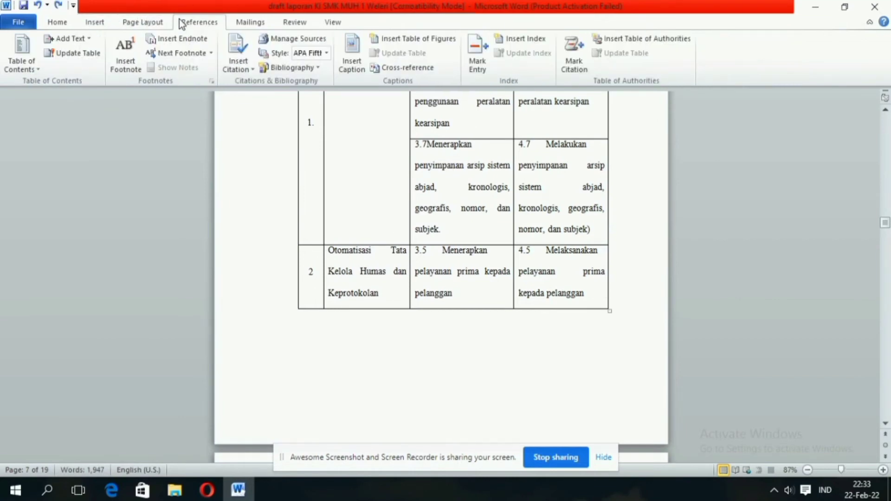
pyautogui.click(357, 60)
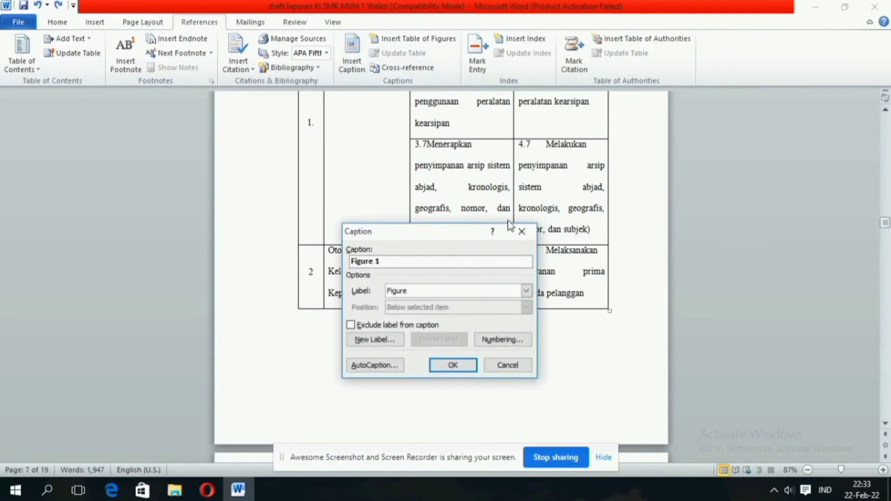
pyautogui.click(525, 291)
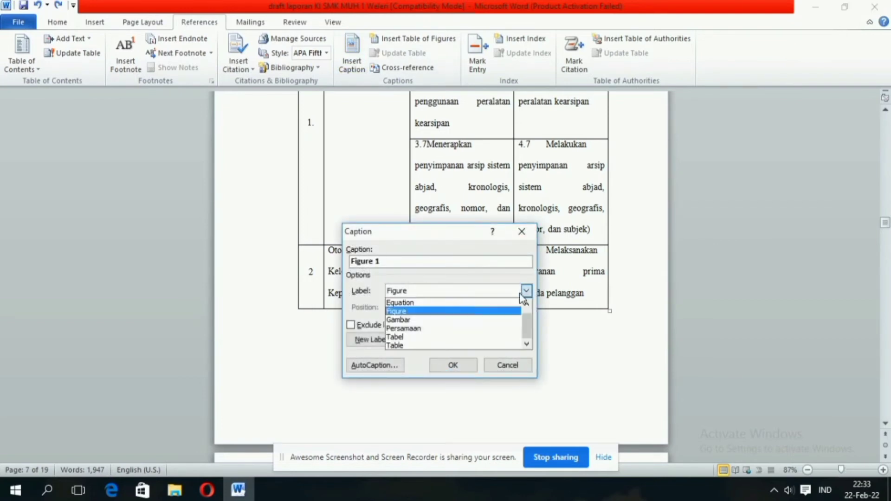
pyautogui.click(413, 342)
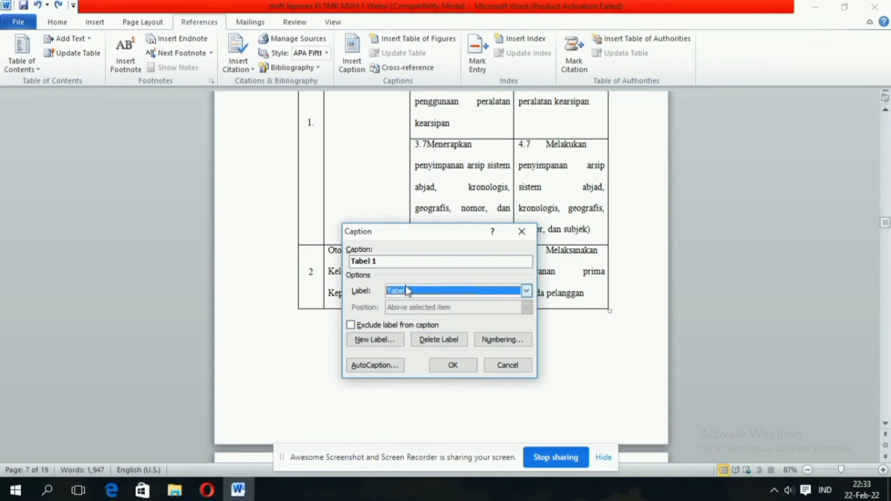
pyautogui.click(398, 261)
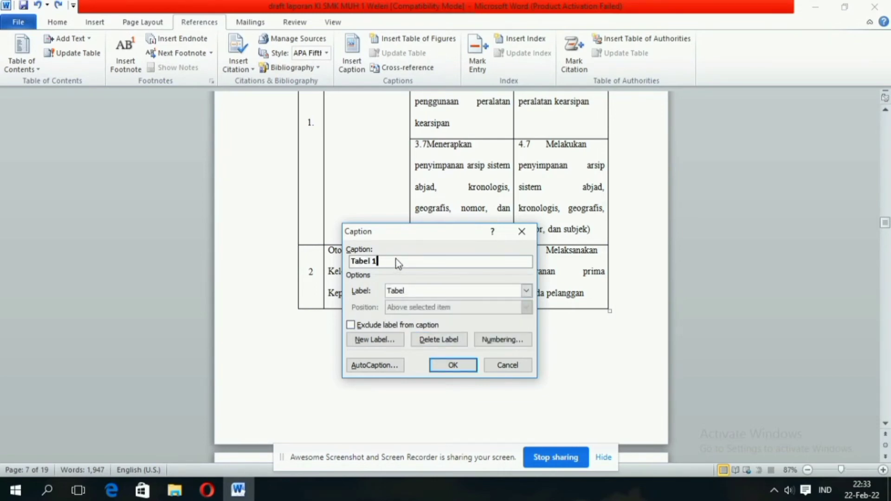
pyautogui.write('. Kom')
pyautogui.click(460, 367)
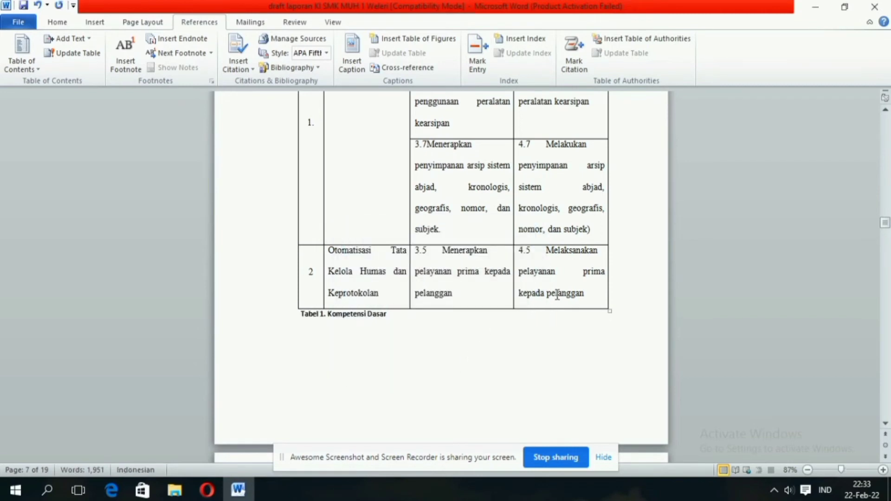
# Insert the caption "Tabel 2. Jadwal Kunjungan" with the Tabel label below the visit schedule table and check where it lands.
pyautogui.scroll(-2, 567, 299)
pyautogui.moveTo(885, 225); pyautogui.dragTo(887, 241)
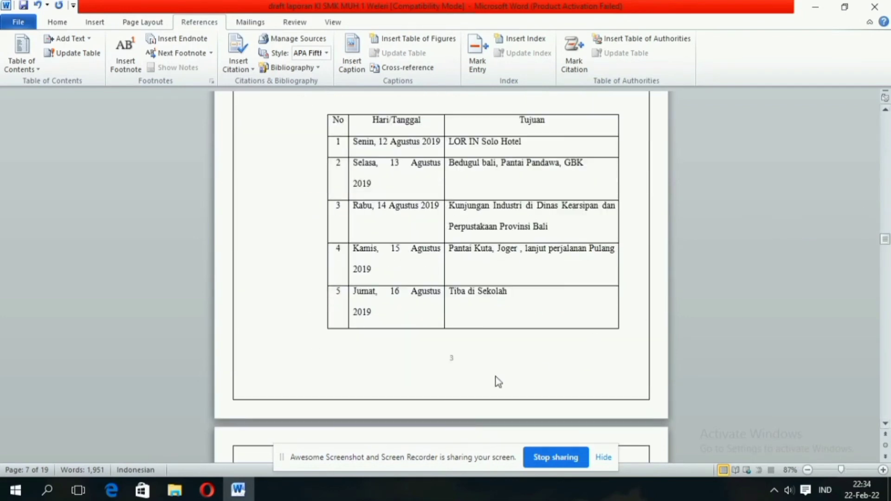
pyautogui.click(352, 334)
pyautogui.click(352, 55)
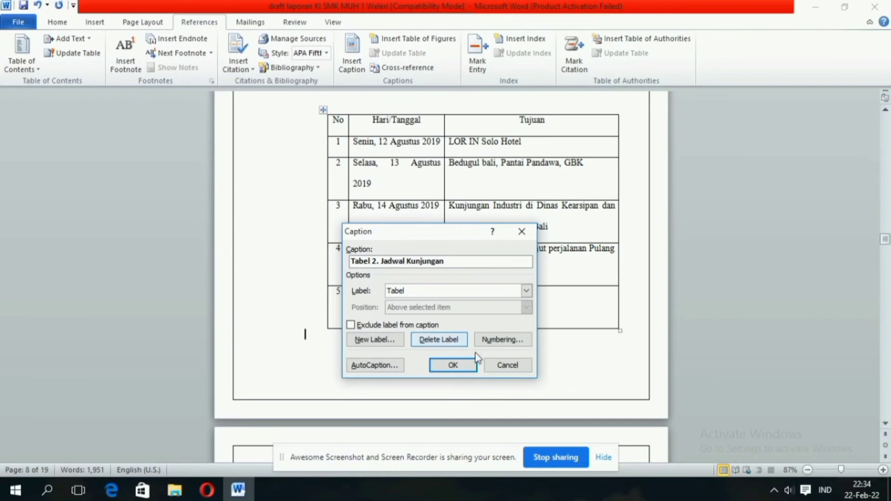
pyautogui.click(455, 368)
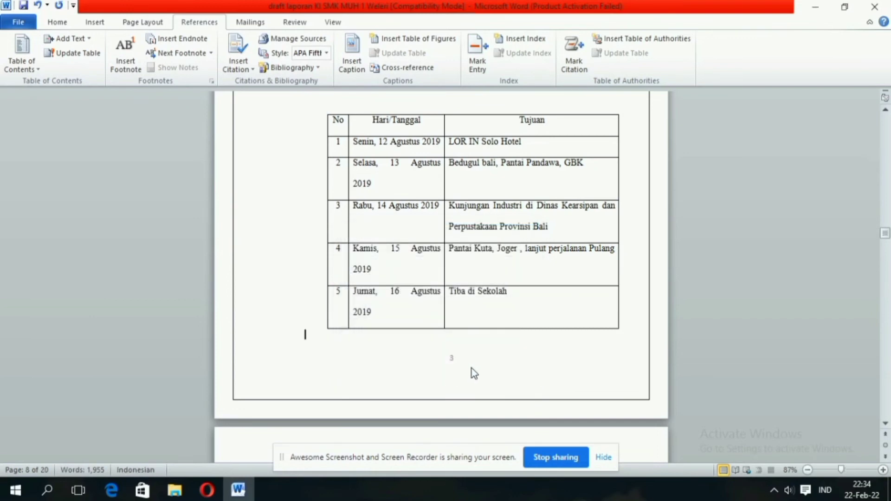
pyautogui.scroll(-4, 462, 353)
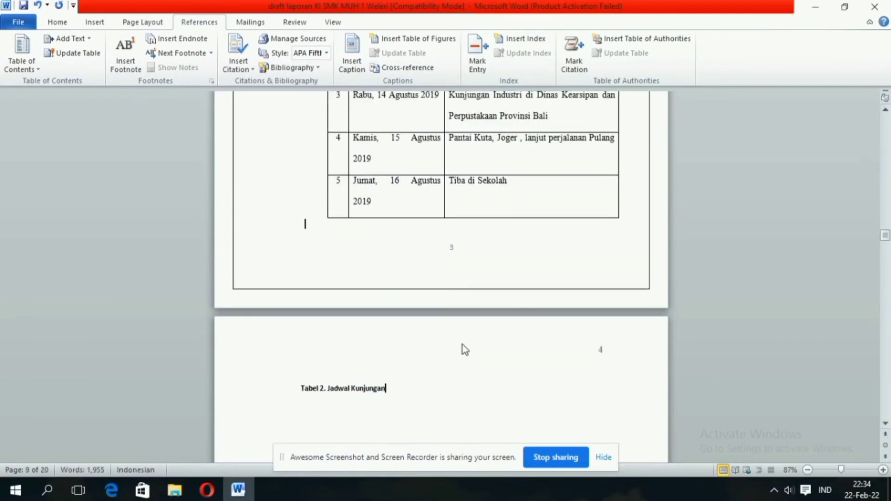
pyautogui.scroll(-3, 462, 347)
pyautogui.scroll(3, 420, 260)
pyautogui.moveTo(617, 216); pyautogui.dragTo(617, 217)
pyautogui.scroll(-12, 567, 325)
pyautogui.scroll(6, 743, 307)
# Generate the list of tables from the Tabel captions on the empty line beneath the DAFTAR TABEL heading.
pyautogui.moveTo(887, 241); pyautogui.dragTo(889, 187)
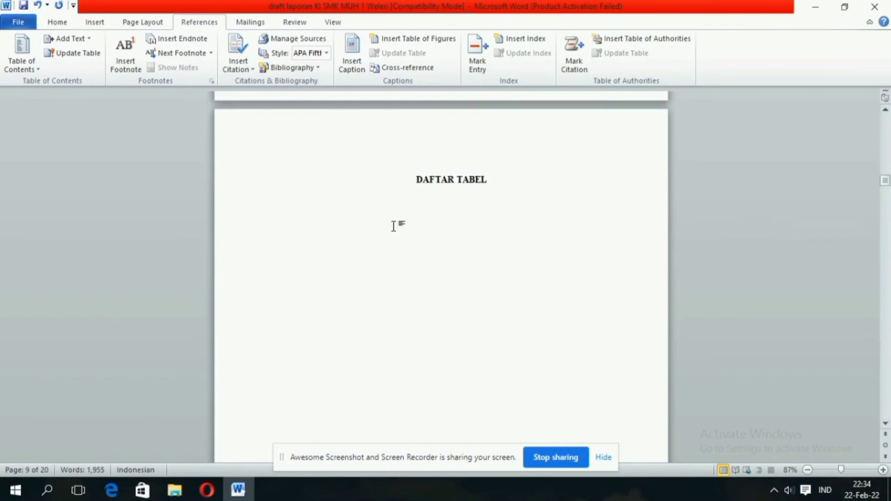
pyautogui.click(297, 207)
pyautogui.click(285, 213)
pyautogui.click(338, 211)
pyautogui.click(399, 42)
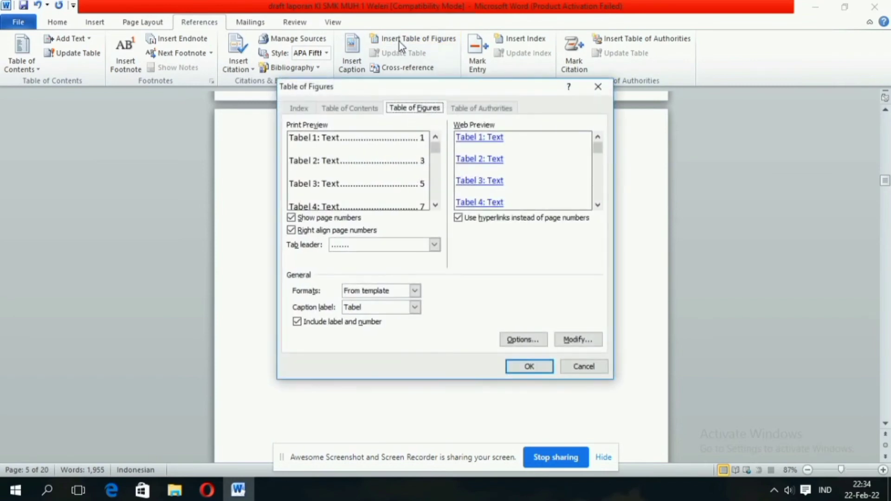
pyautogui.click(529, 367)
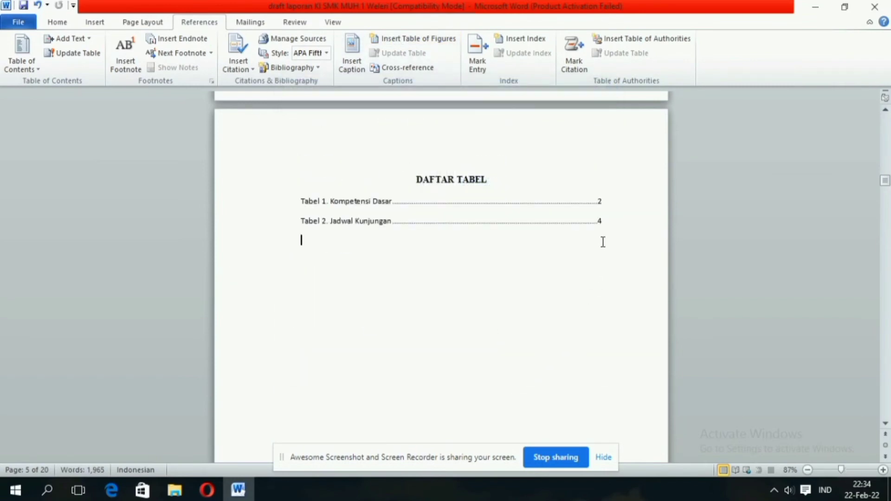
# Follow the Tabel 1 entry in the list of tables to check that it leads to its caption.
pyautogui.scroll(-4, 602, 241)
pyautogui.scroll(4, 601, 245)
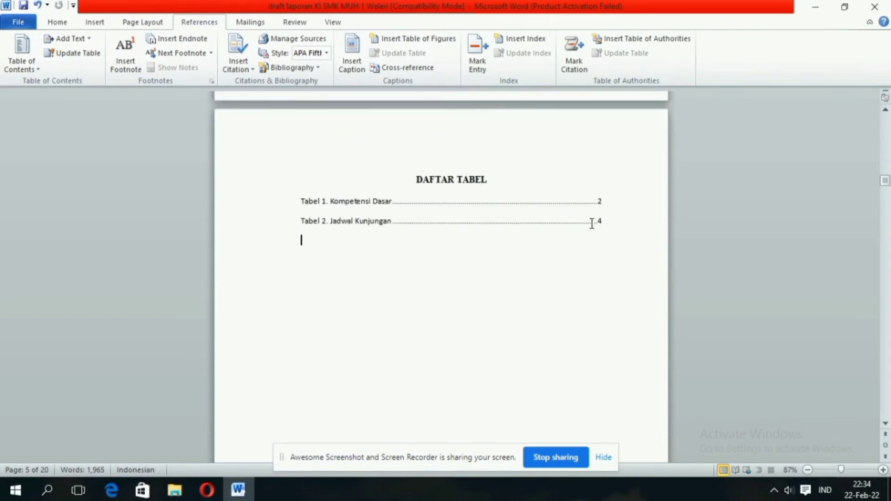
pyautogui.keyDown('ctrl'); pyautogui.click(338, 203); pyautogui.keyUp('ctrl')
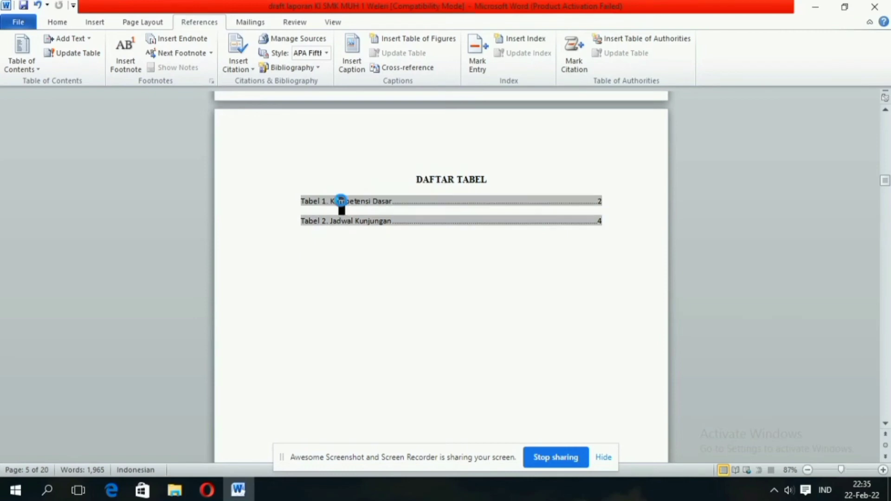
pyautogui.scroll(2, 368, 225)
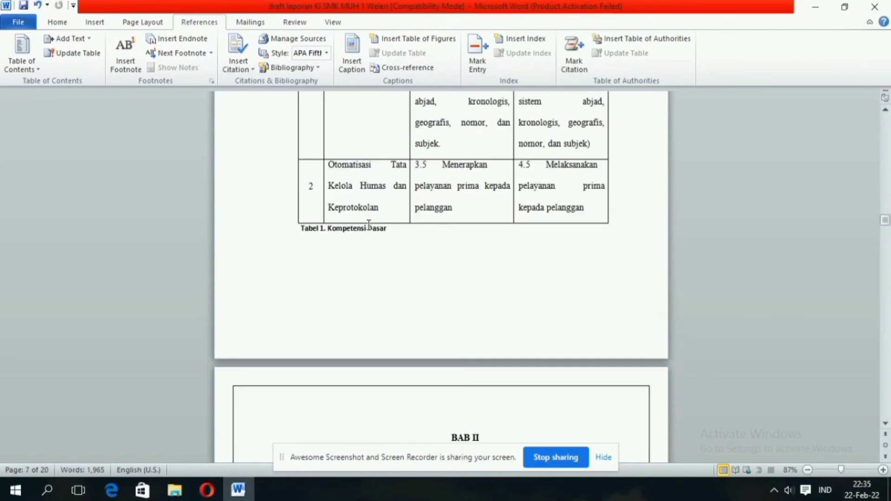
# Insert a page break below the list of tables on page v, before BAB I.
pyautogui.moveTo(886, 223); pyautogui.dragTo(882, 195)
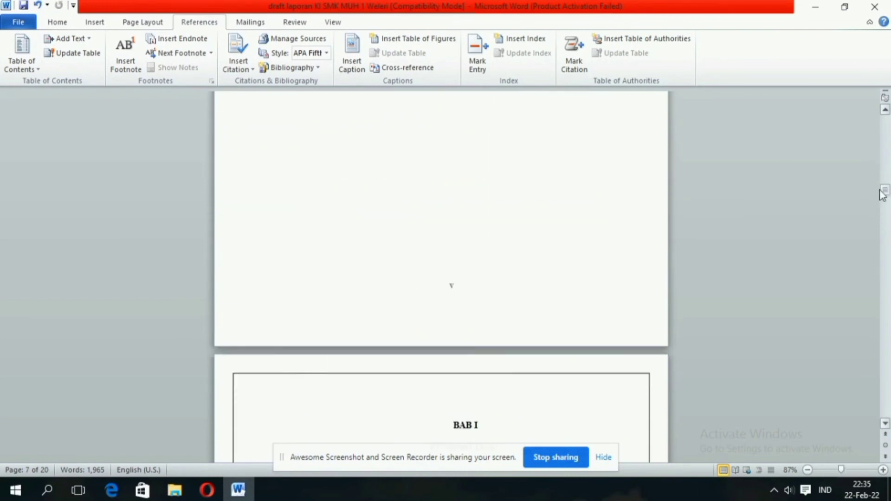
pyautogui.click(485, 243)
pyautogui.scroll(2, 493, 248)
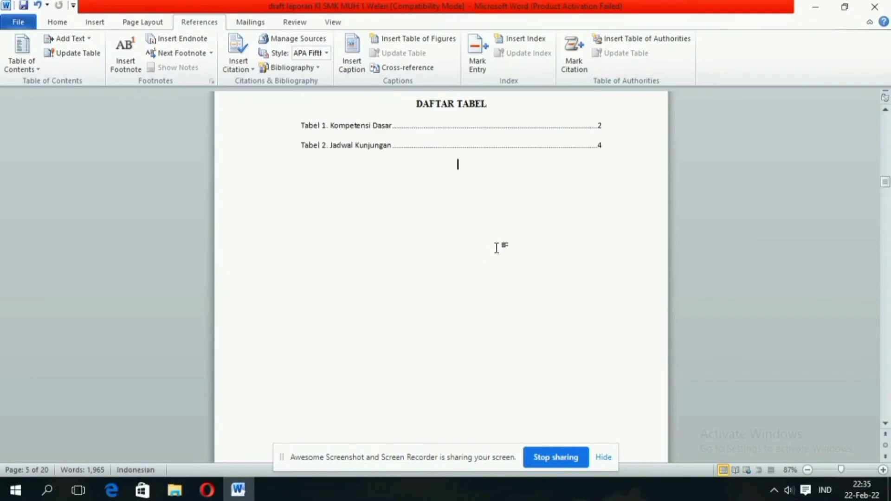
pyautogui.click(95, 23)
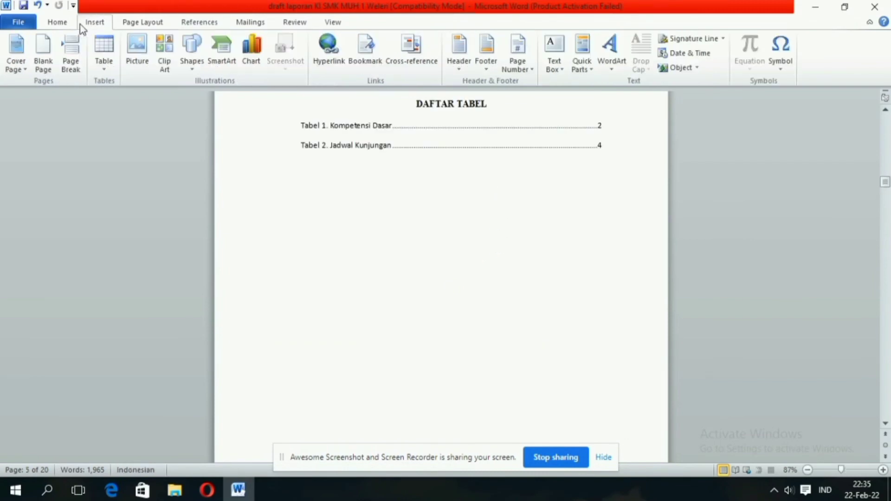
pyautogui.click(70, 59)
pyautogui.scroll(-3, 598, 300)
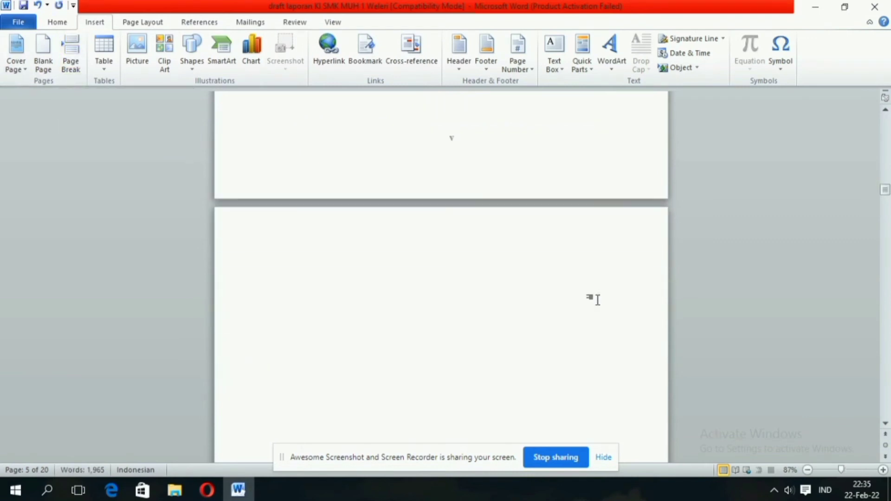
# Add the heading DAFTAR GAMBAR to the new blank page and place the cursor on an empty line beneath it.
pyautogui.write('DAFTA')
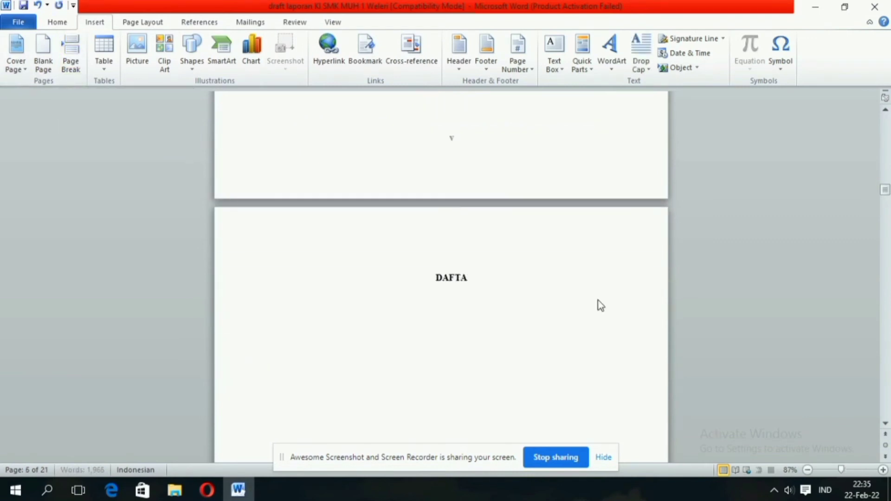
pyautogui.write('R GAMBAR')
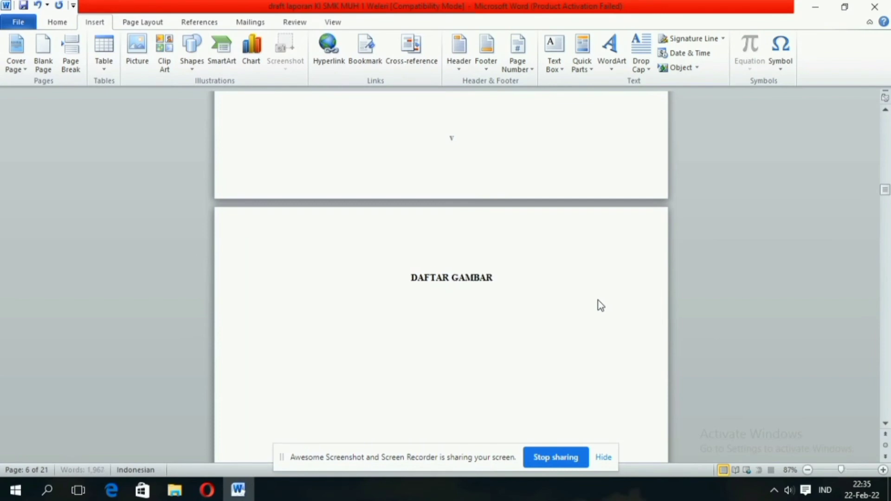
pyautogui.scroll(-2, 607, 299)
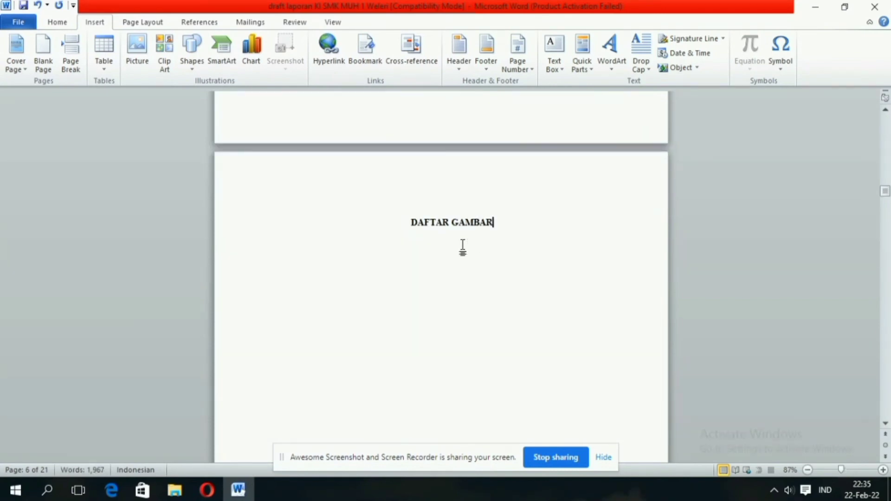
pyautogui.click(495, 246)
pyautogui.doubleClick(386, 242)
pyautogui.click(315, 245)
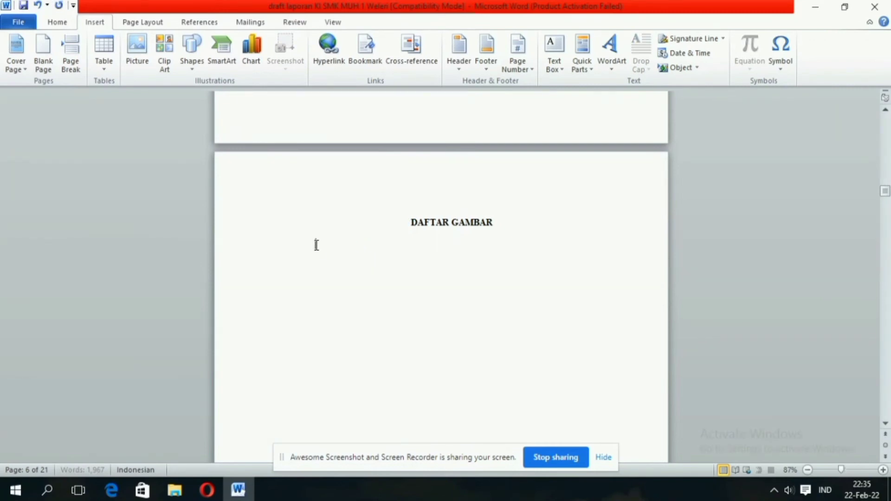
# Insert the caption "Gambar 1. Table D'Hote Set Up" with the Gambar label on the empty line below the Table d'hote picture.
pyautogui.scroll(-2, 626, 231)
pyautogui.moveTo(885, 192); pyautogui.dragTo(889, 303)
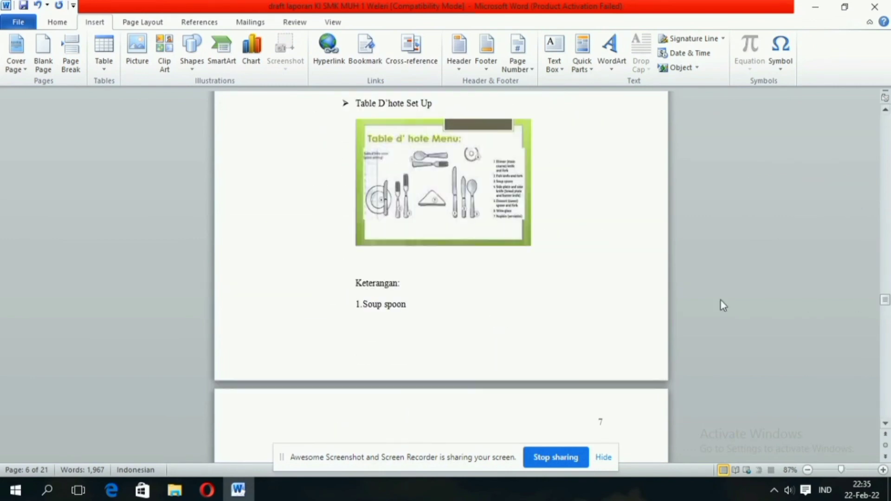
pyautogui.click(369, 244)
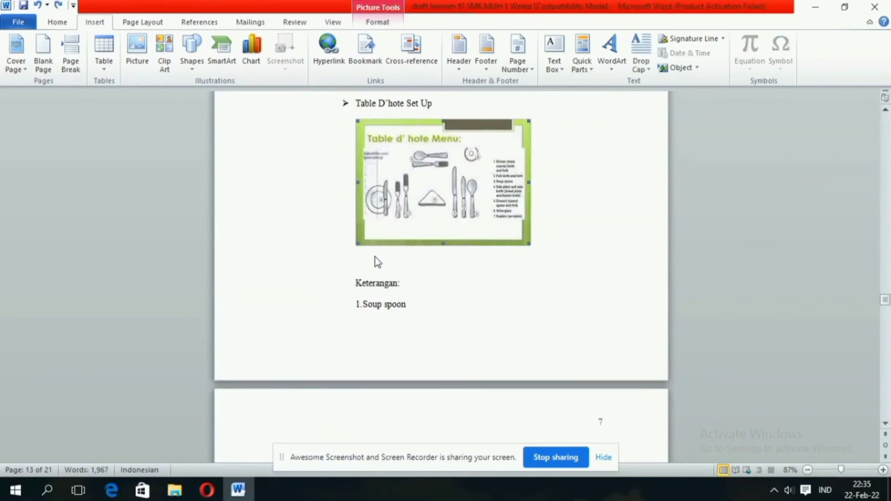
pyautogui.click(365, 259)
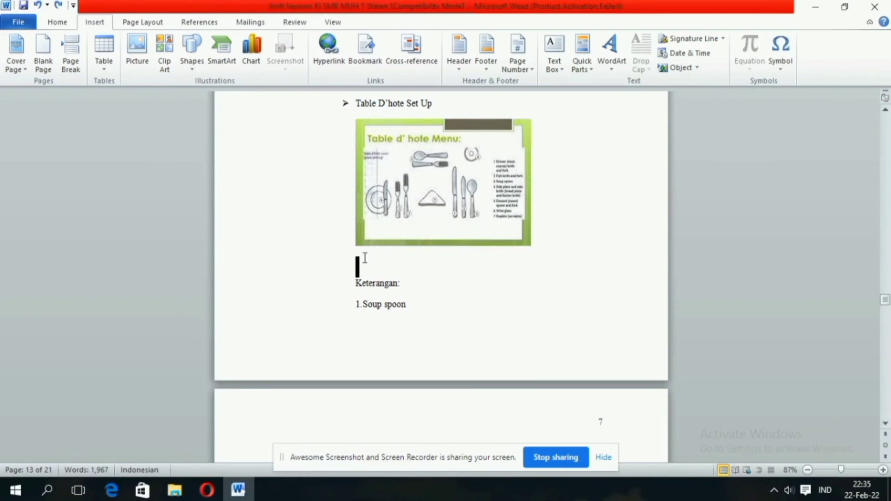
pyautogui.click(192, 22)
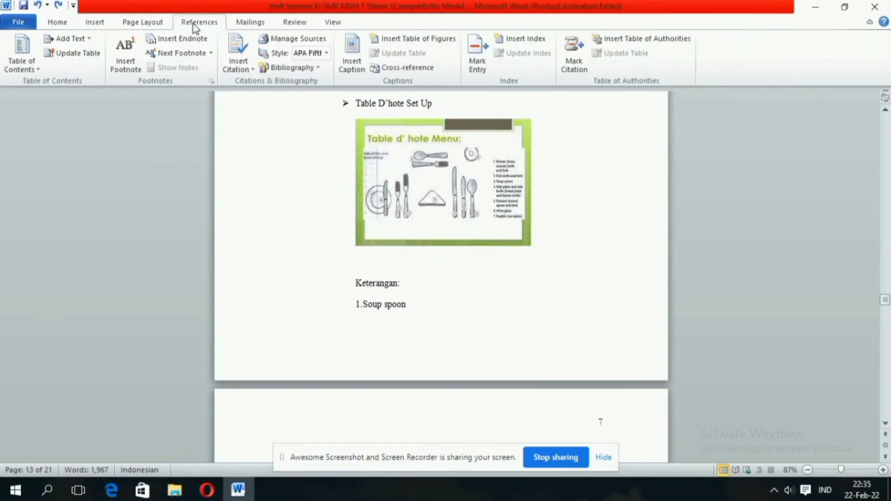
pyautogui.click(352, 61)
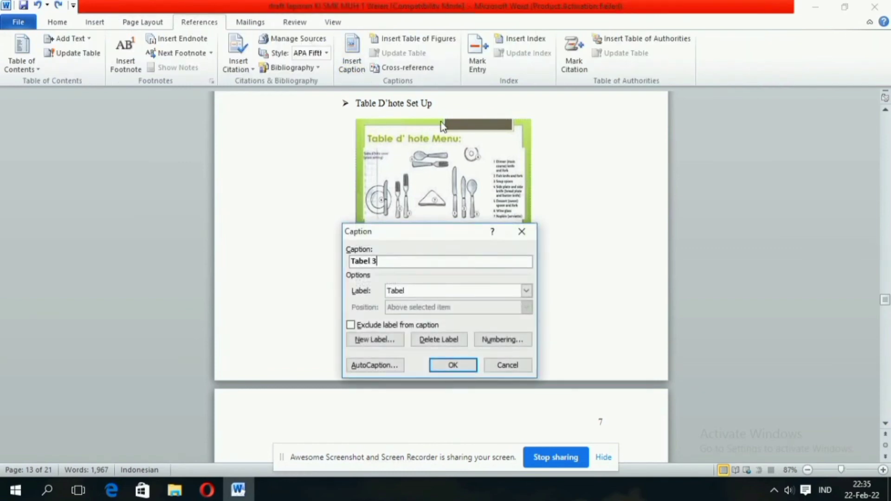
pyautogui.click(527, 291)
pyautogui.click(460, 319)
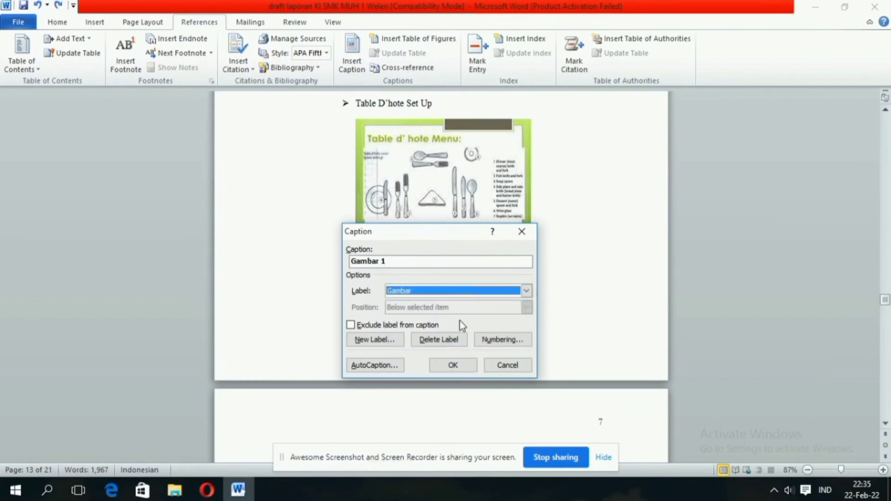
pyautogui.click(416, 263)
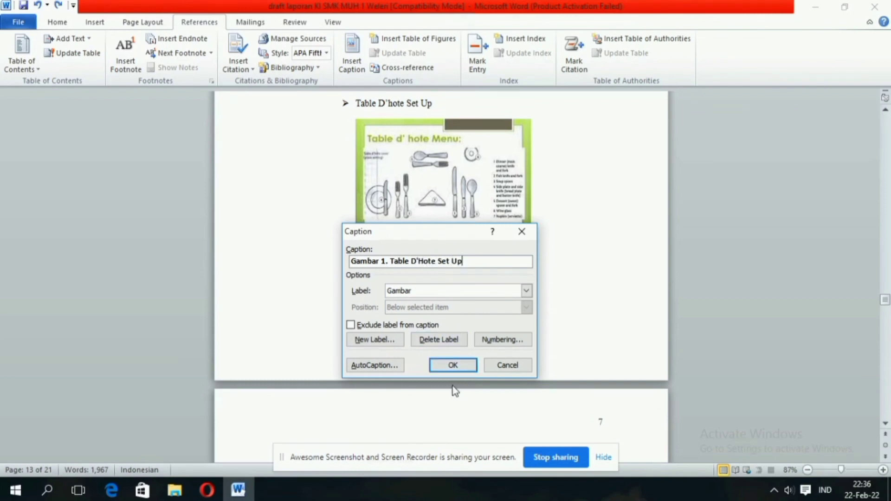
pyautogui.click(454, 367)
# Add an empty line below the Basic Set Up picture and insert the caption "Gambar 2. Basic Set Up" there.
pyautogui.scroll(-1, 511, 305)
pyautogui.scroll(-15, 511, 305)
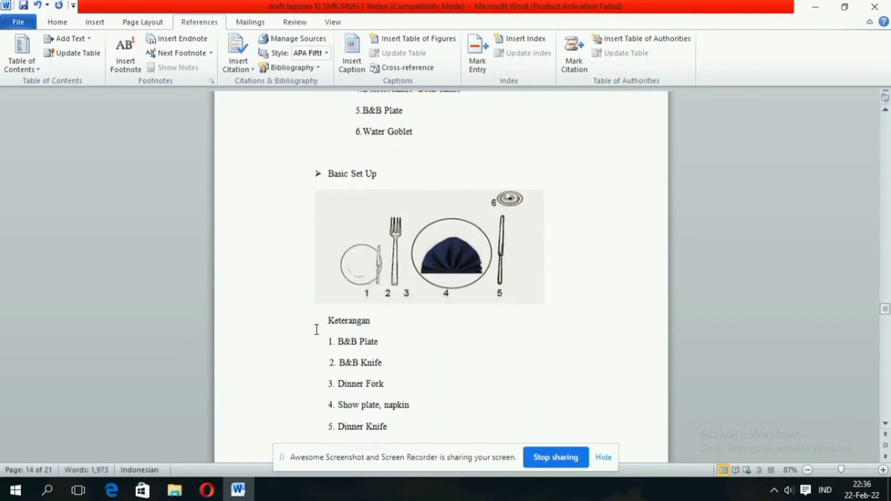
pyautogui.click(552, 297)
pyautogui.press('Return')
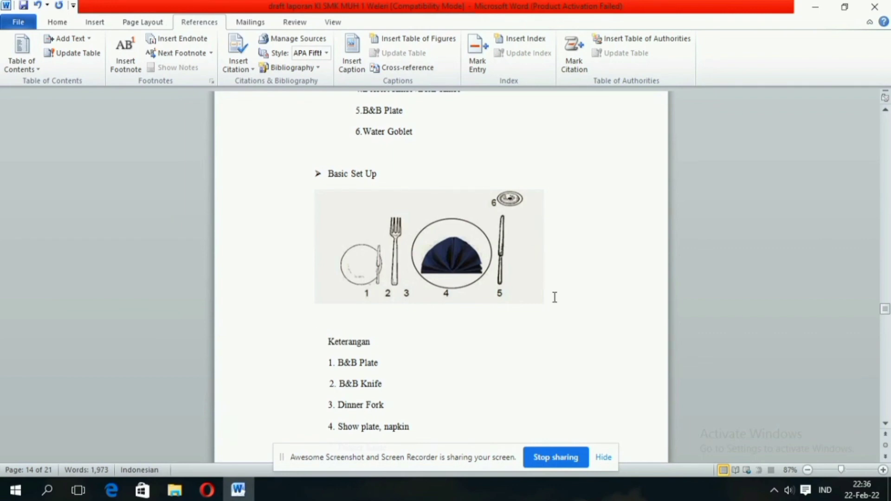
pyautogui.click(352, 58)
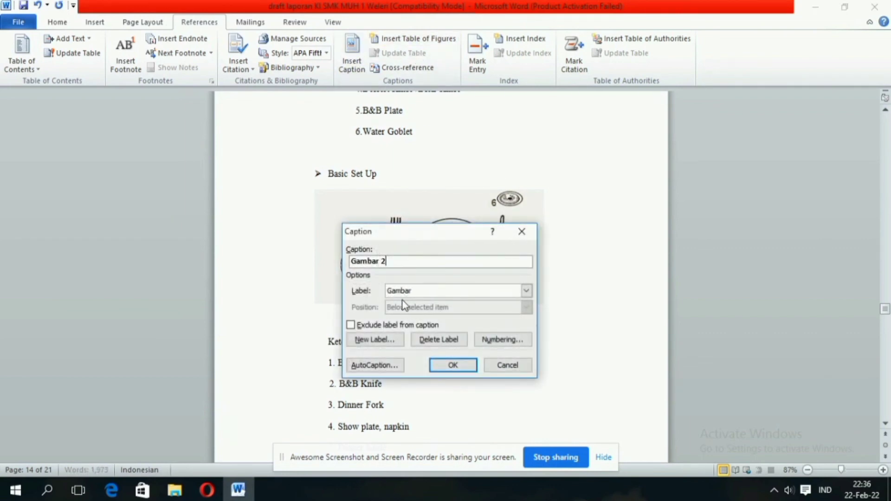
pyautogui.write('. Basic Set Up')
pyautogui.click(453, 365)
# Add an empty line below the standard table setting picture on page 8 and caption it "Gambar 3. Standart Table Set Up".
pyautogui.scroll(-10, 469, 360)
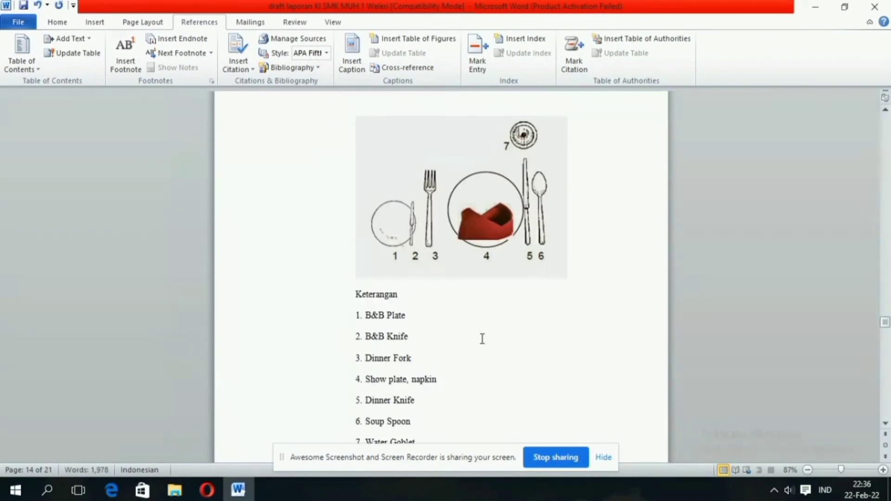
pyautogui.scroll(5, 482, 338)
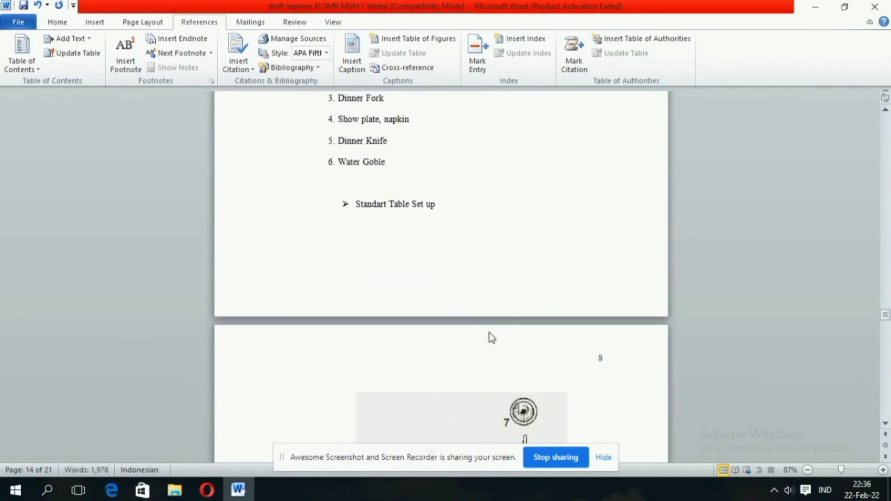
pyautogui.scroll(-5, 489, 332)
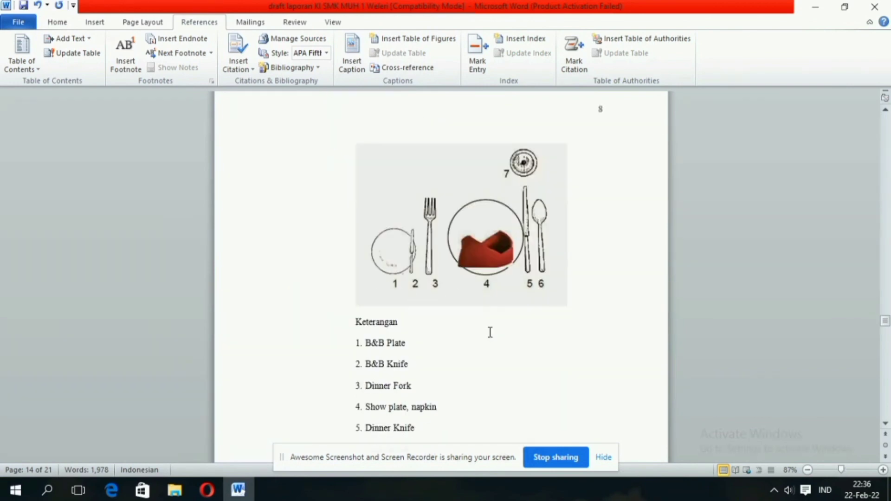
pyautogui.press('Return')
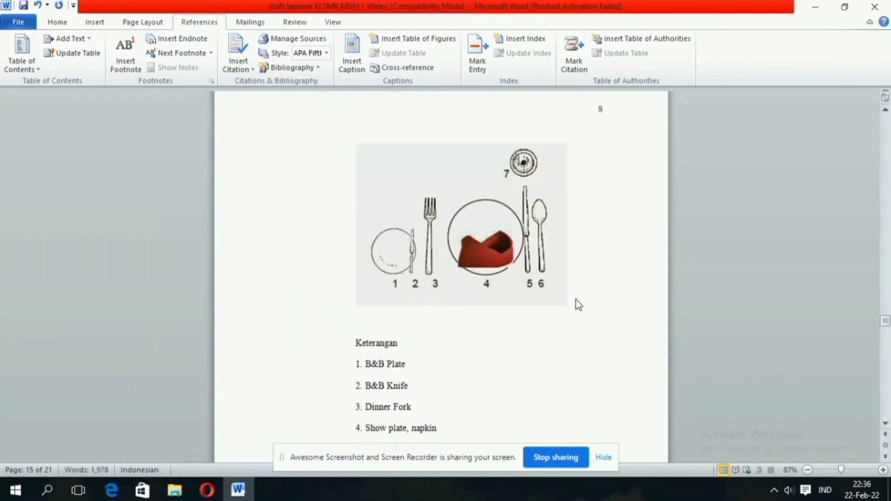
pyautogui.click(351, 58)
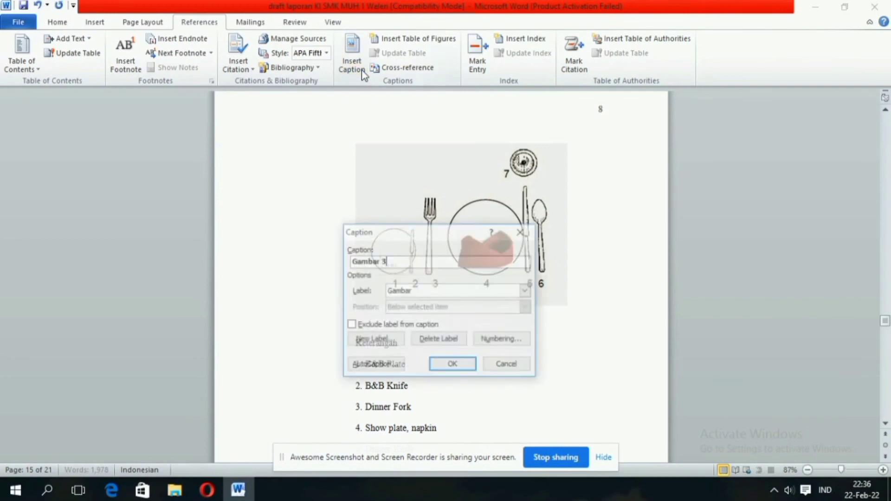
pyautogui.write('.')
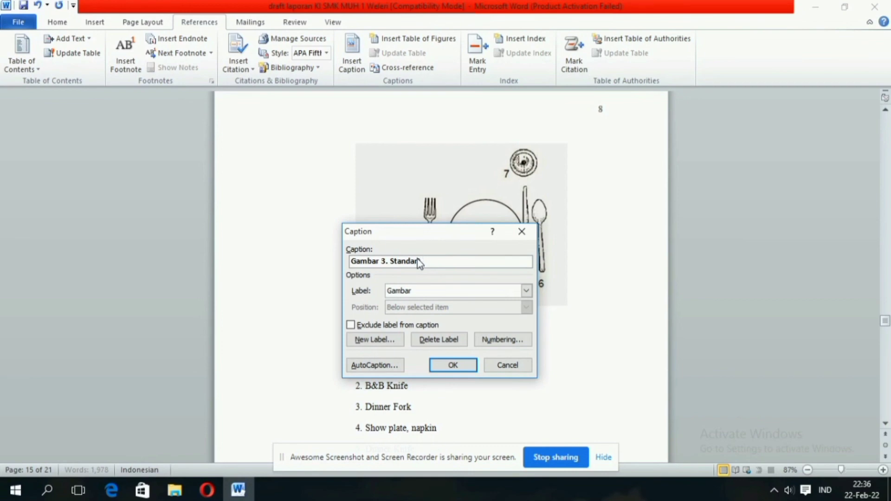
pyautogui.write('Standart Table Set Up')
pyautogui.click(461, 372)
# Generate the list of figures from the Gambar captions beneath the DAFTAR GAMBAR heading.
pyautogui.moveTo(886, 321); pyautogui.dragTo(886, 193)
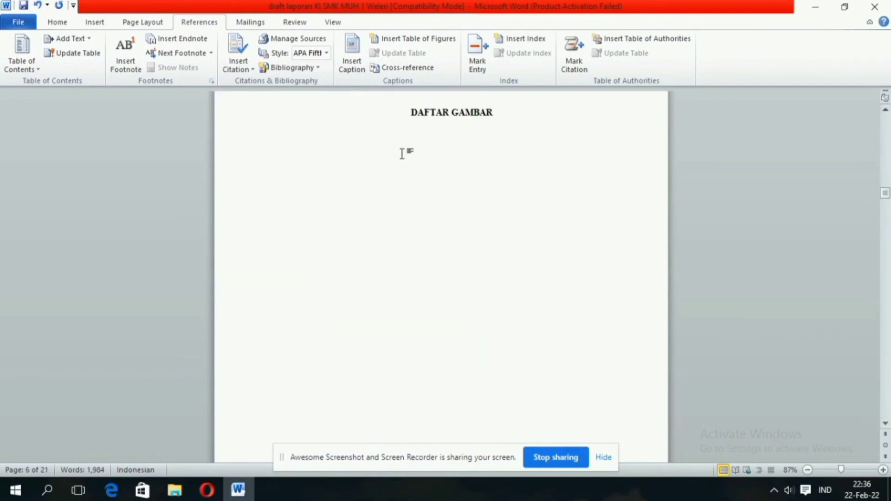
pyautogui.click(301, 141)
pyautogui.click(419, 38)
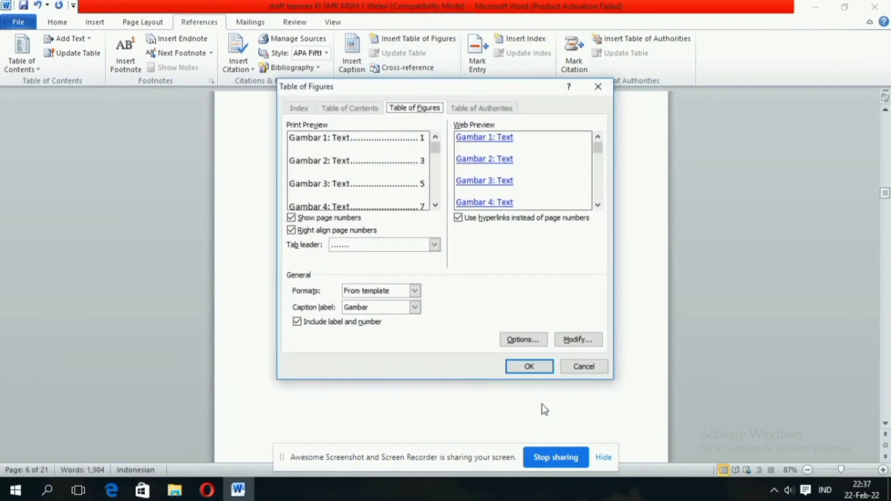
pyautogui.click(529, 366)
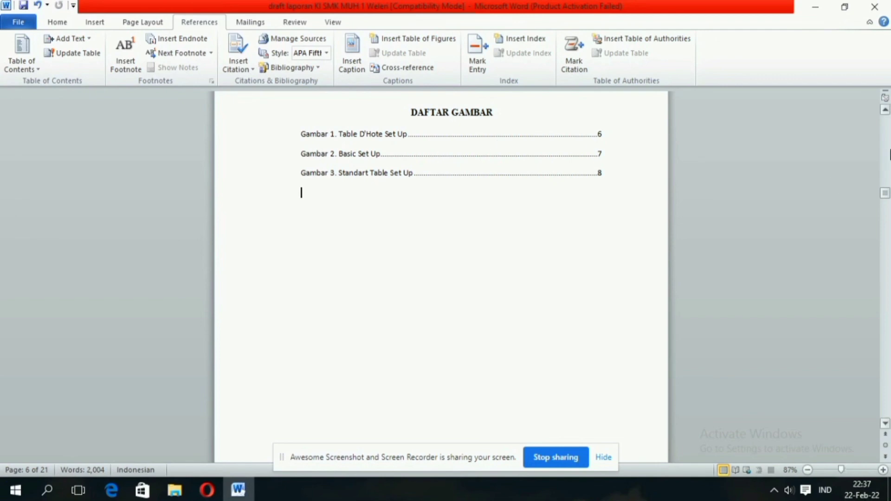
# Follow the Gambar 1 entry to check its picture and caption, and look back over the report's front pages up to BAB I.
pyautogui.keyDown('ctrl'); pyautogui.click(343, 135); pyautogui.keyUp('ctrl')
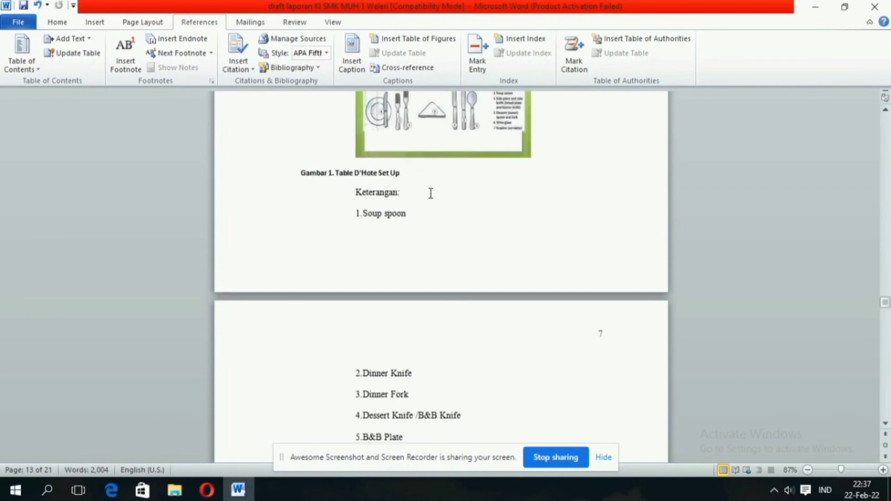
pyautogui.scroll(6, 431, 190)
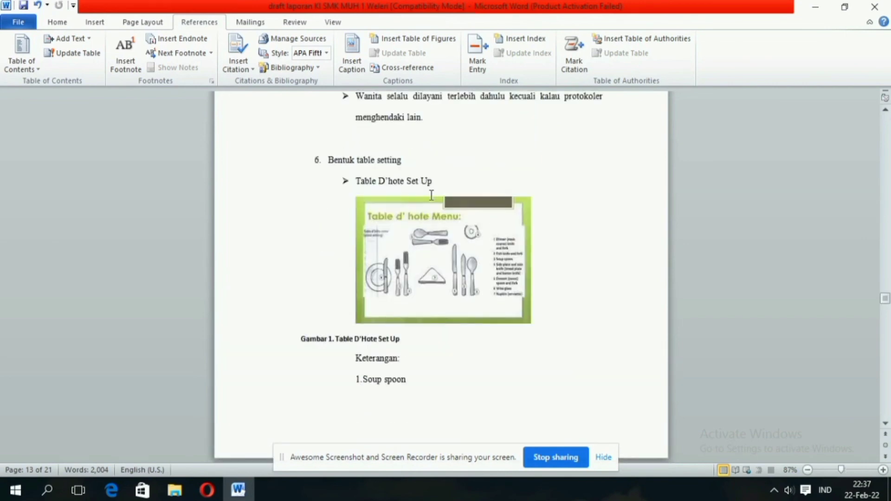
pyautogui.scroll(-2, 432, 195)
pyautogui.moveTo(884, 302); pyautogui.dragTo(889, 168)
pyautogui.moveTo(889, 172); pyautogui.dragTo(889, 210)
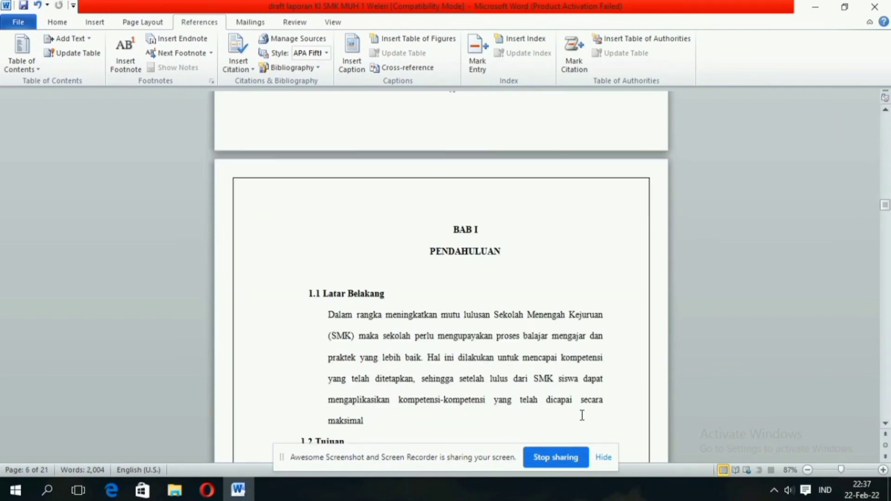